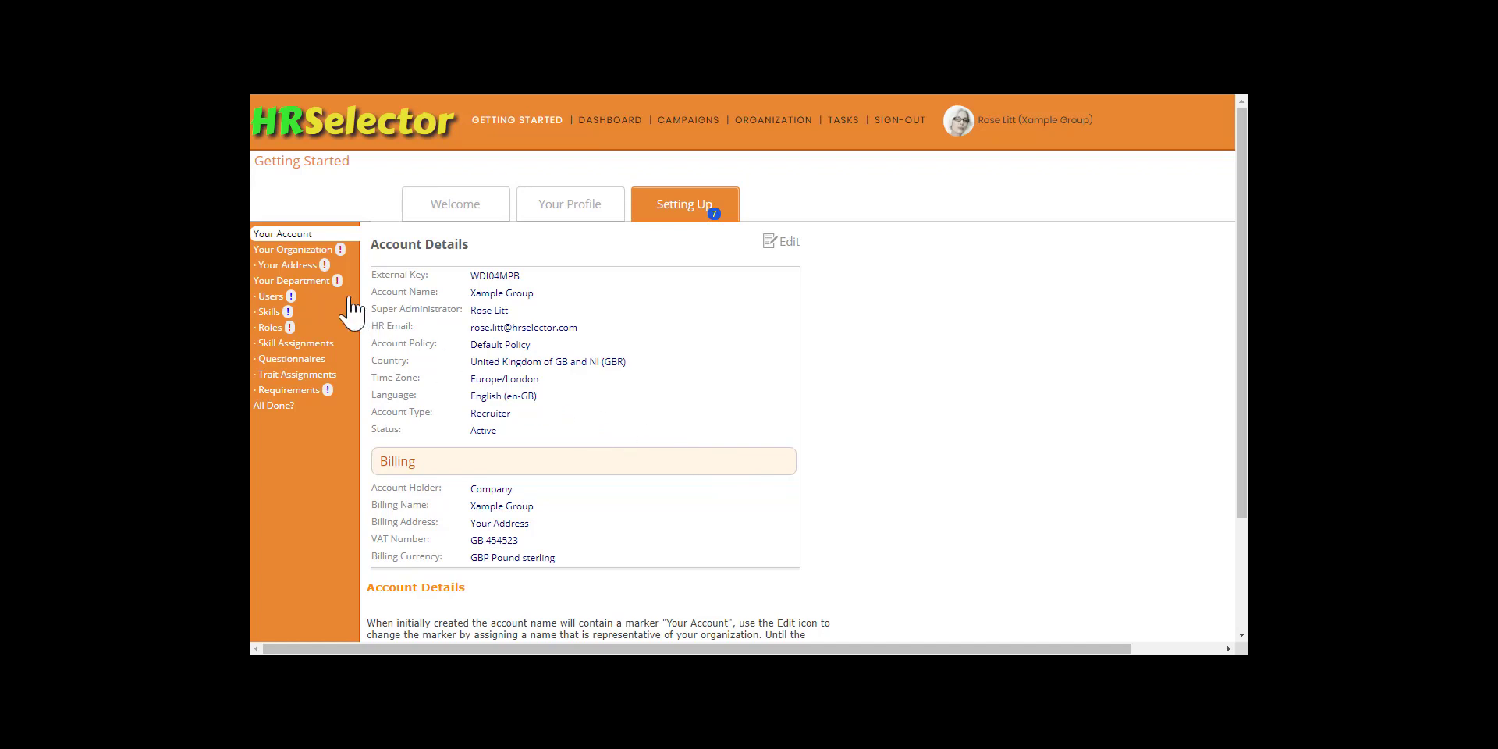
Step: Edit the placeholder organization's details, setting the reference to XS, the name to Xample South Ltd and the type to Group Company
click(307, 250)
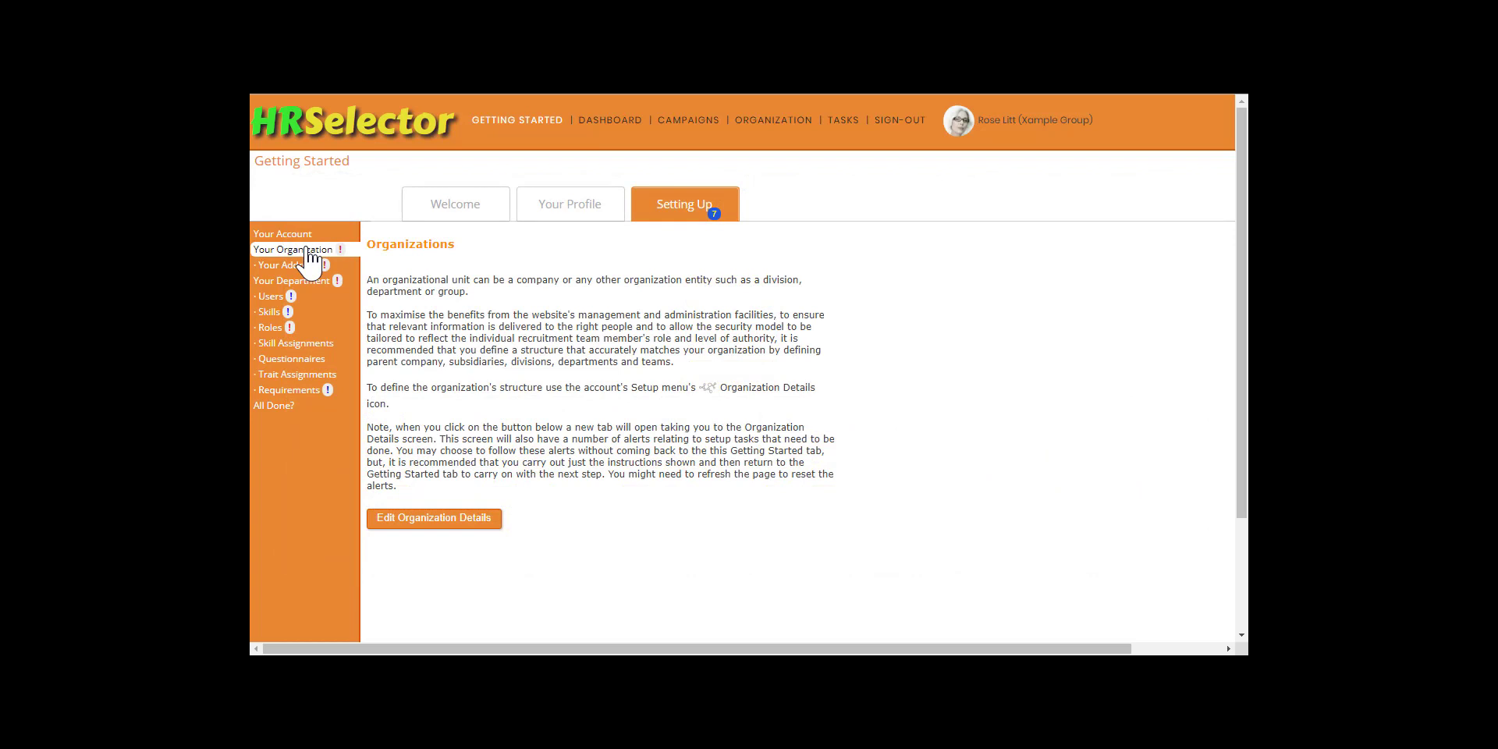
click(438, 520)
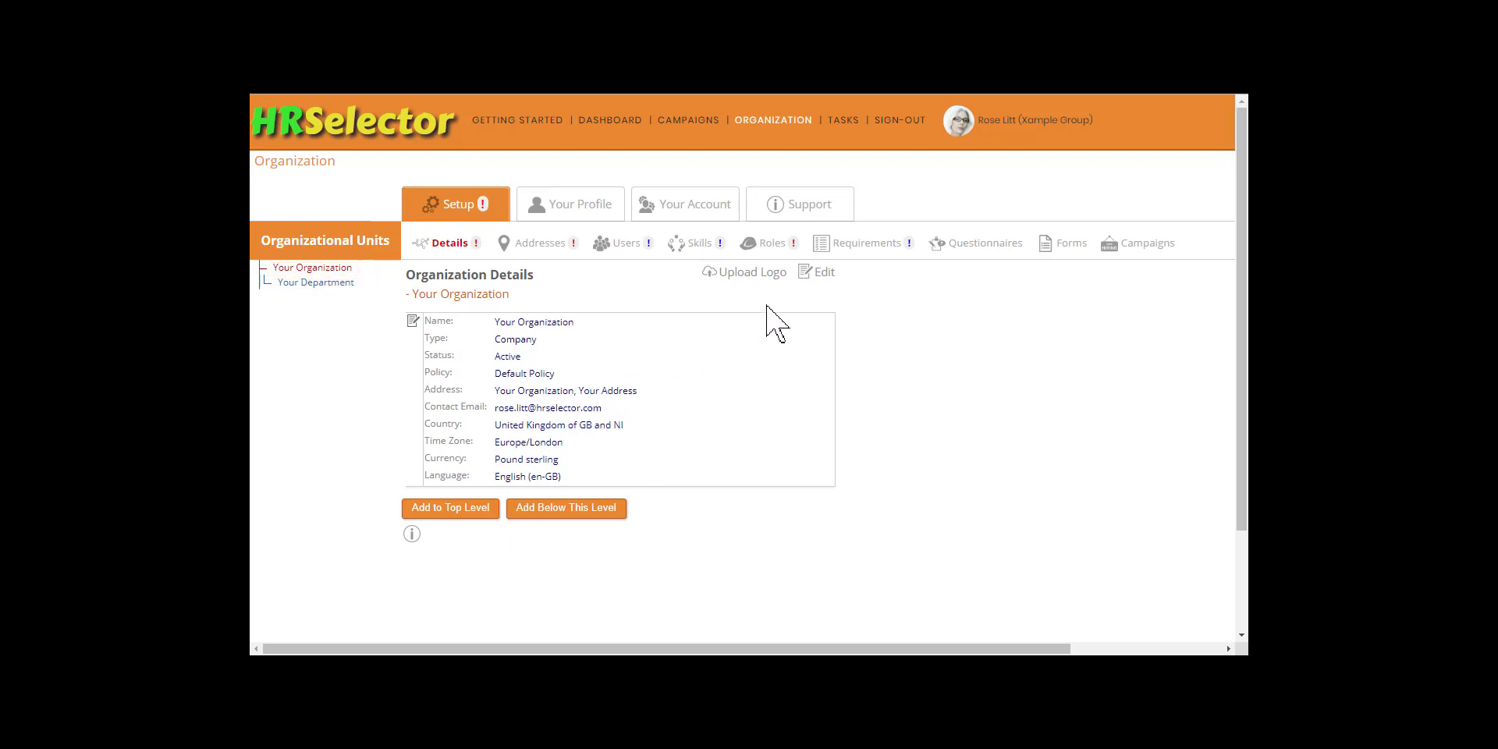
click(818, 273)
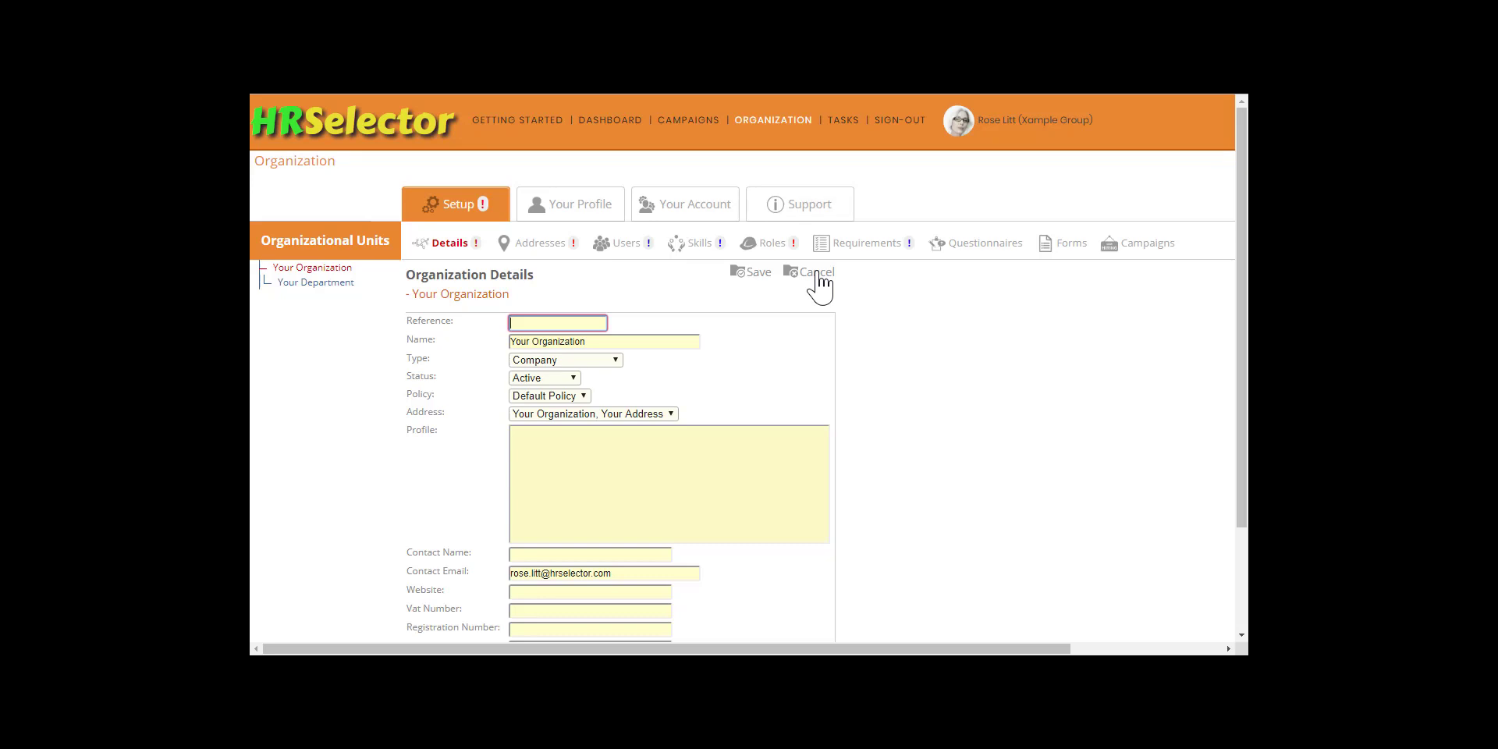
text(XS)
key(Tab)
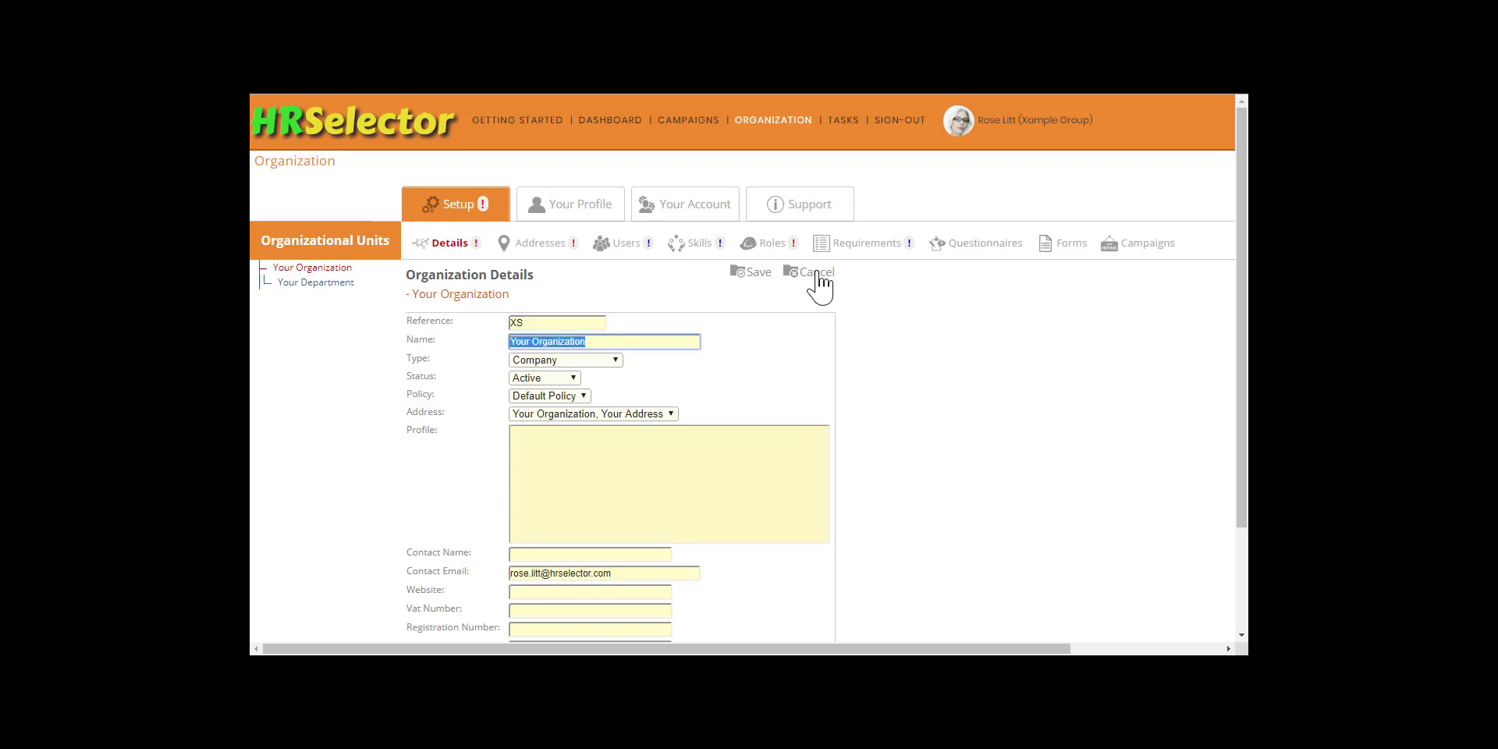
text(Xample South Ltd)
key(Tab)
key(Down)
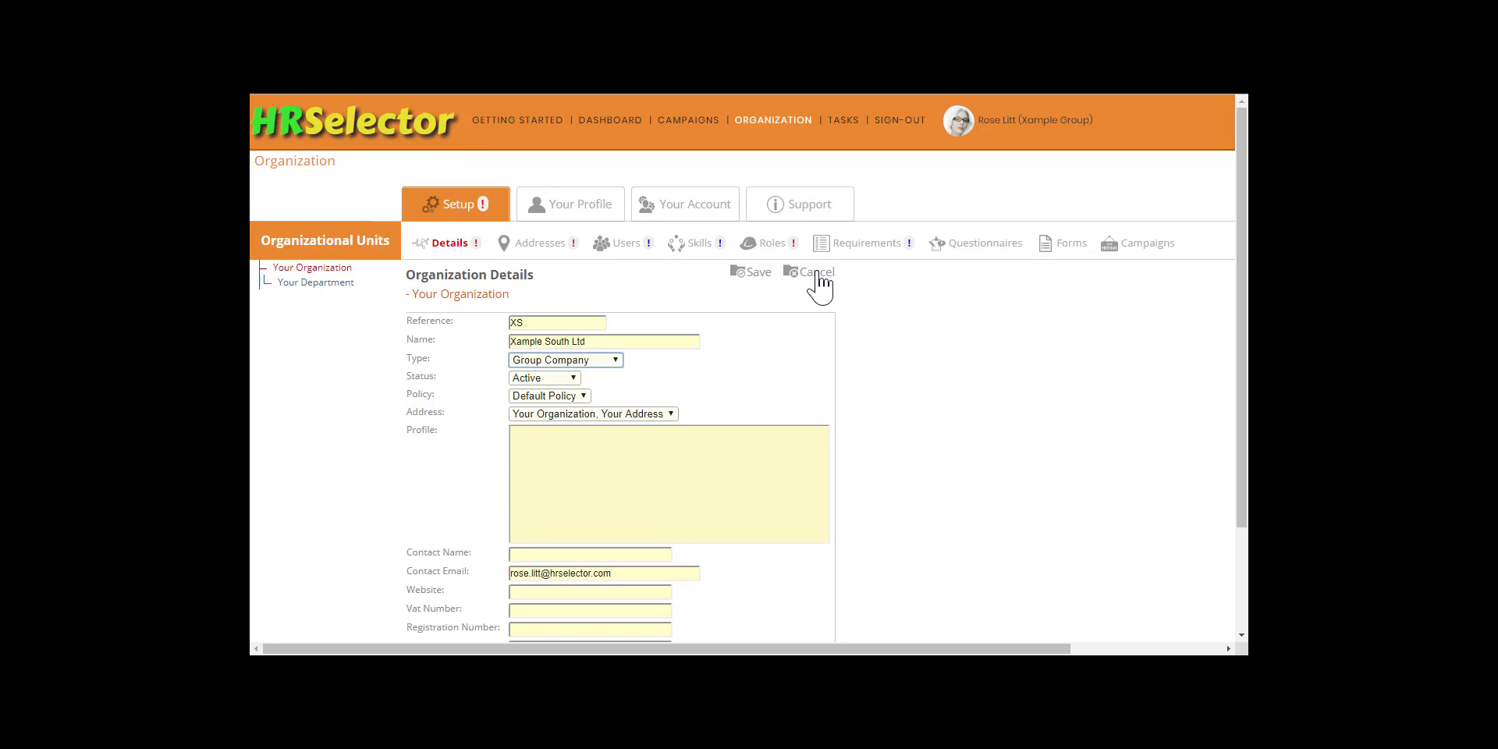
key(Tab)
key(Tab)
key(Tab)
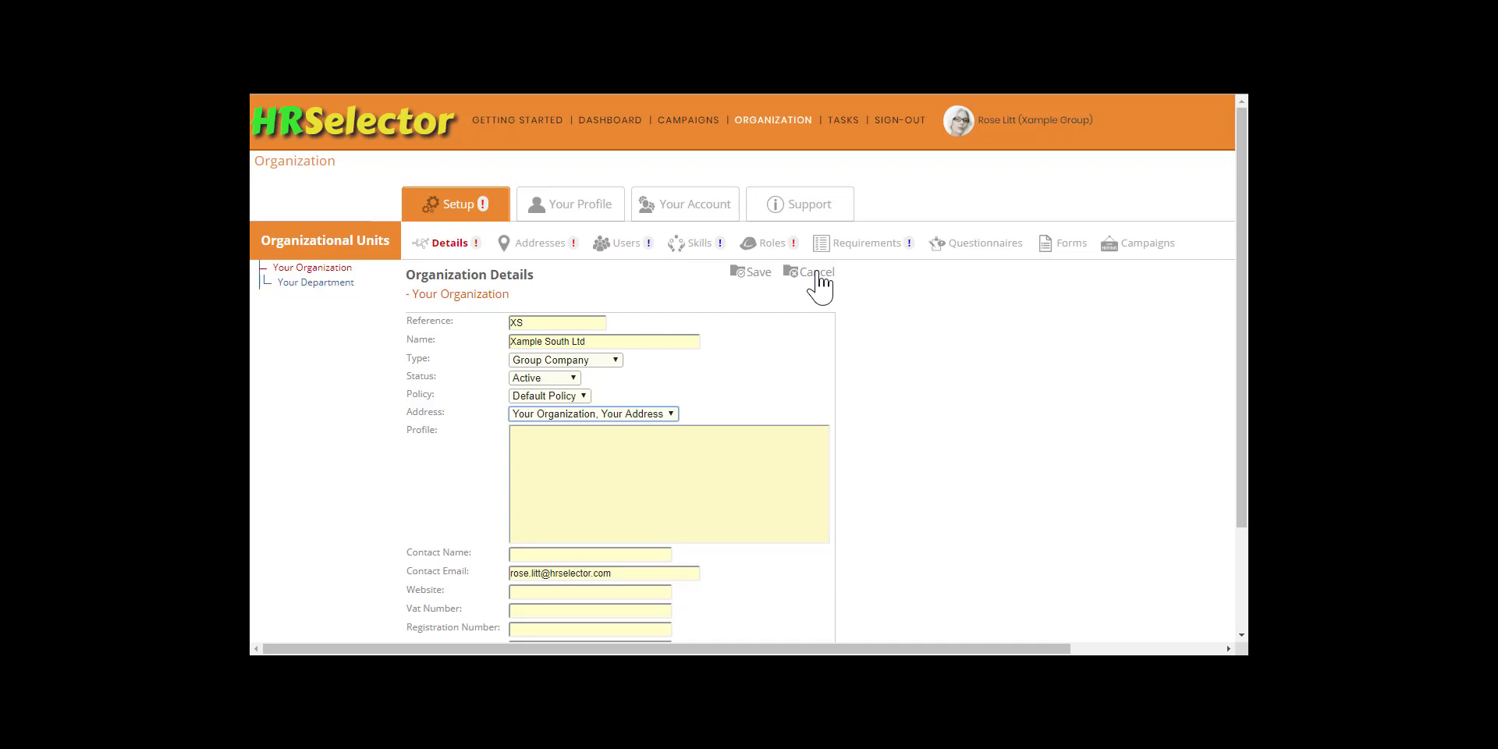
key(Tab)
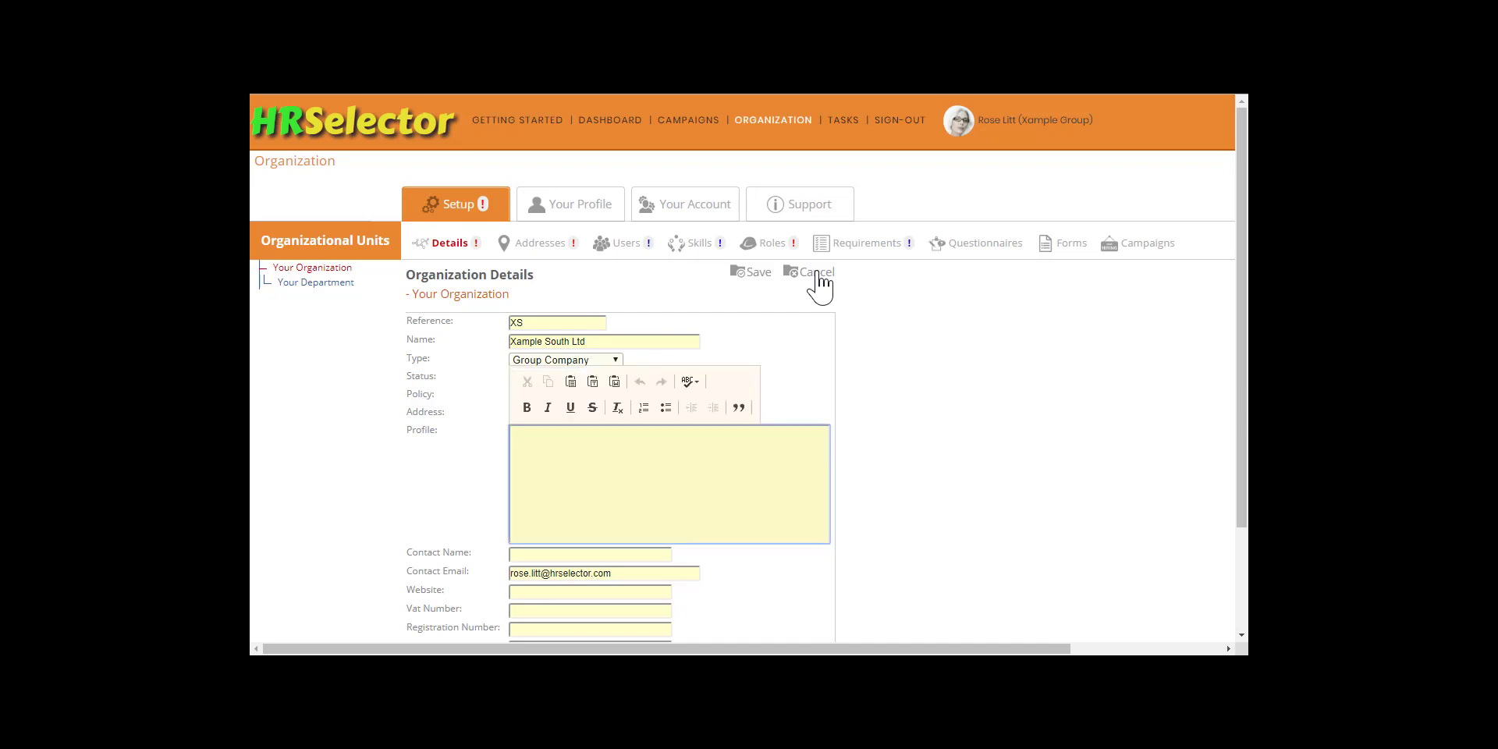
key(Tab)
text(Rose Litt)
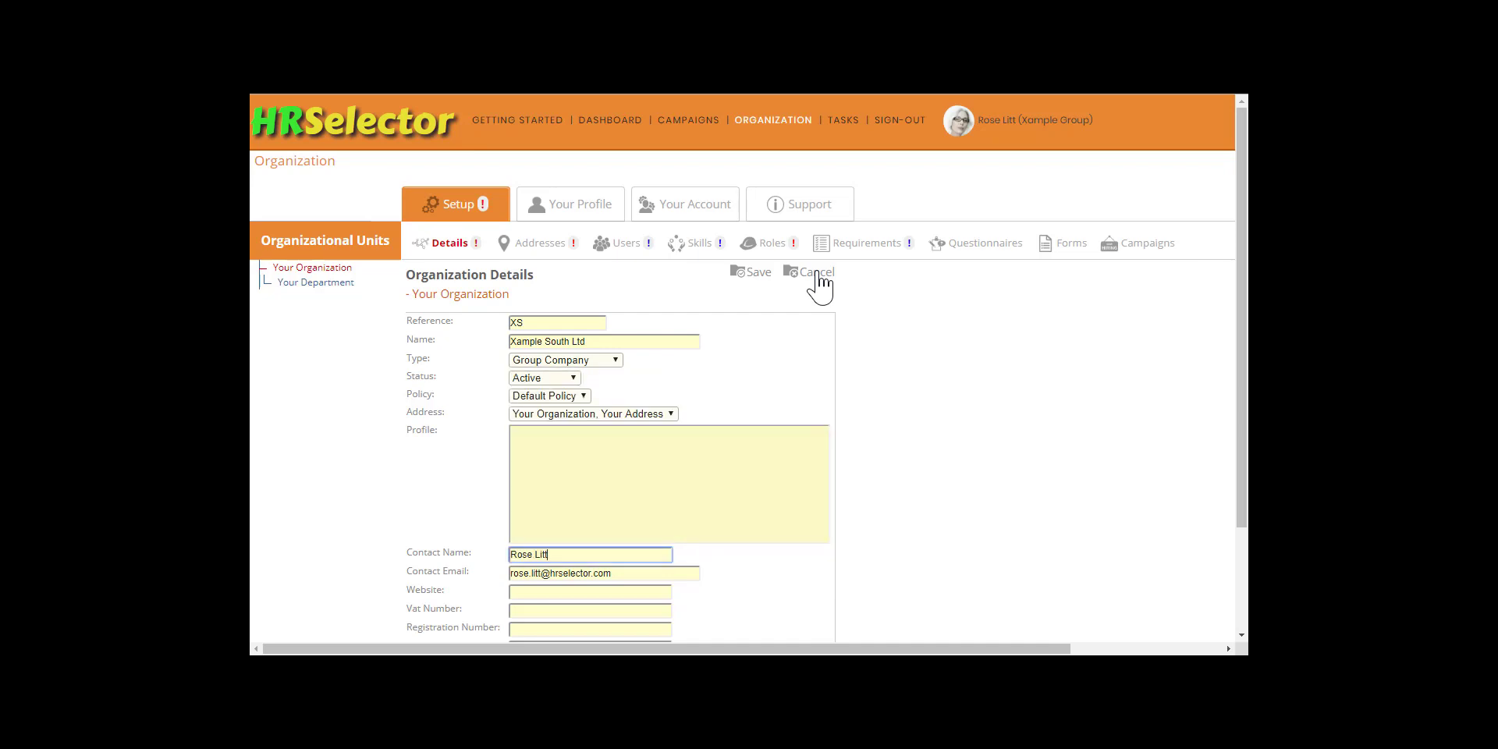
key(Tab)
Step: Enter the organization's VAT number and registration number, and save the organization details
key(Tab)
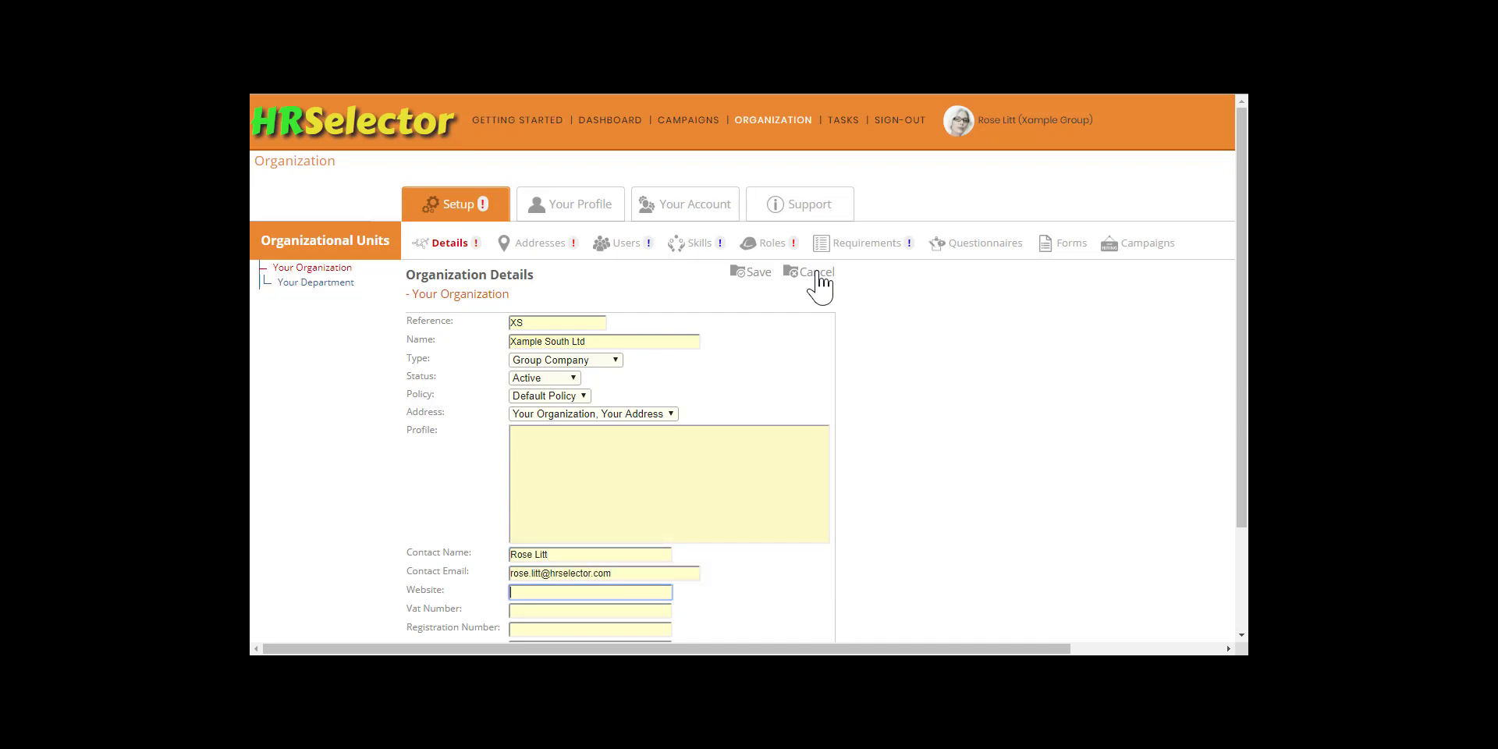
text(www.xamplesouth.co.uk)
key(Tab)
text(GB 454523)
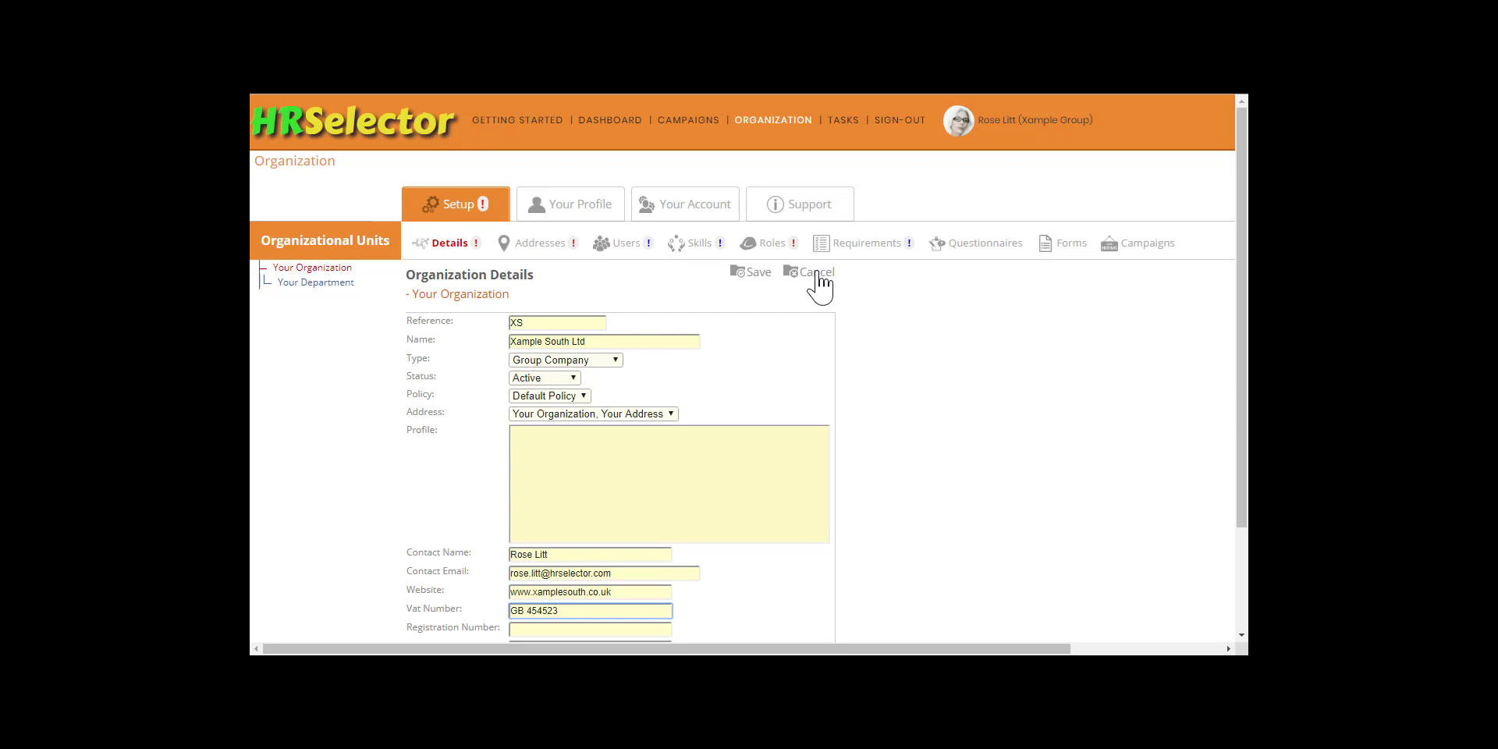
key(Tab)
text(2475469)
scroll(819, 287, down, 1)
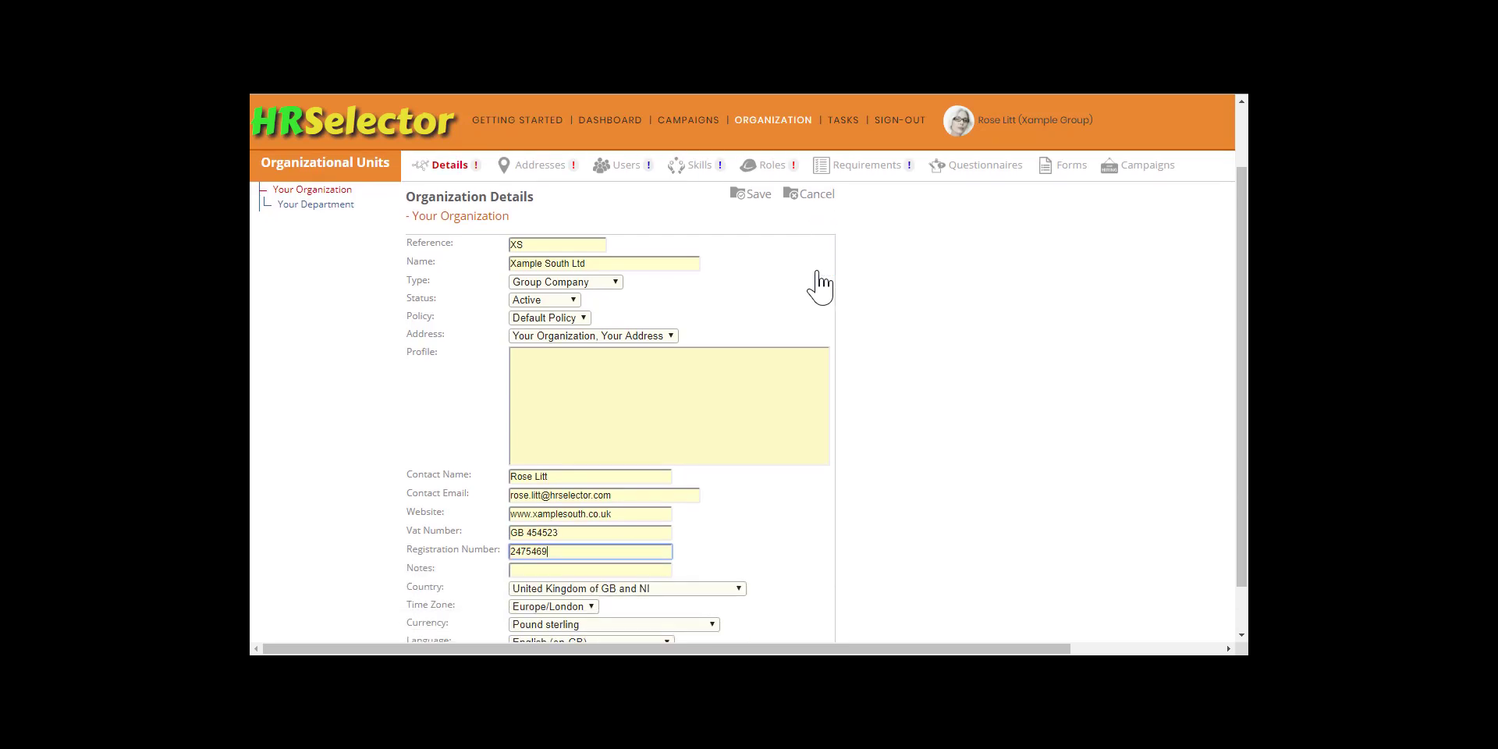
scroll(819, 287, down, 1)
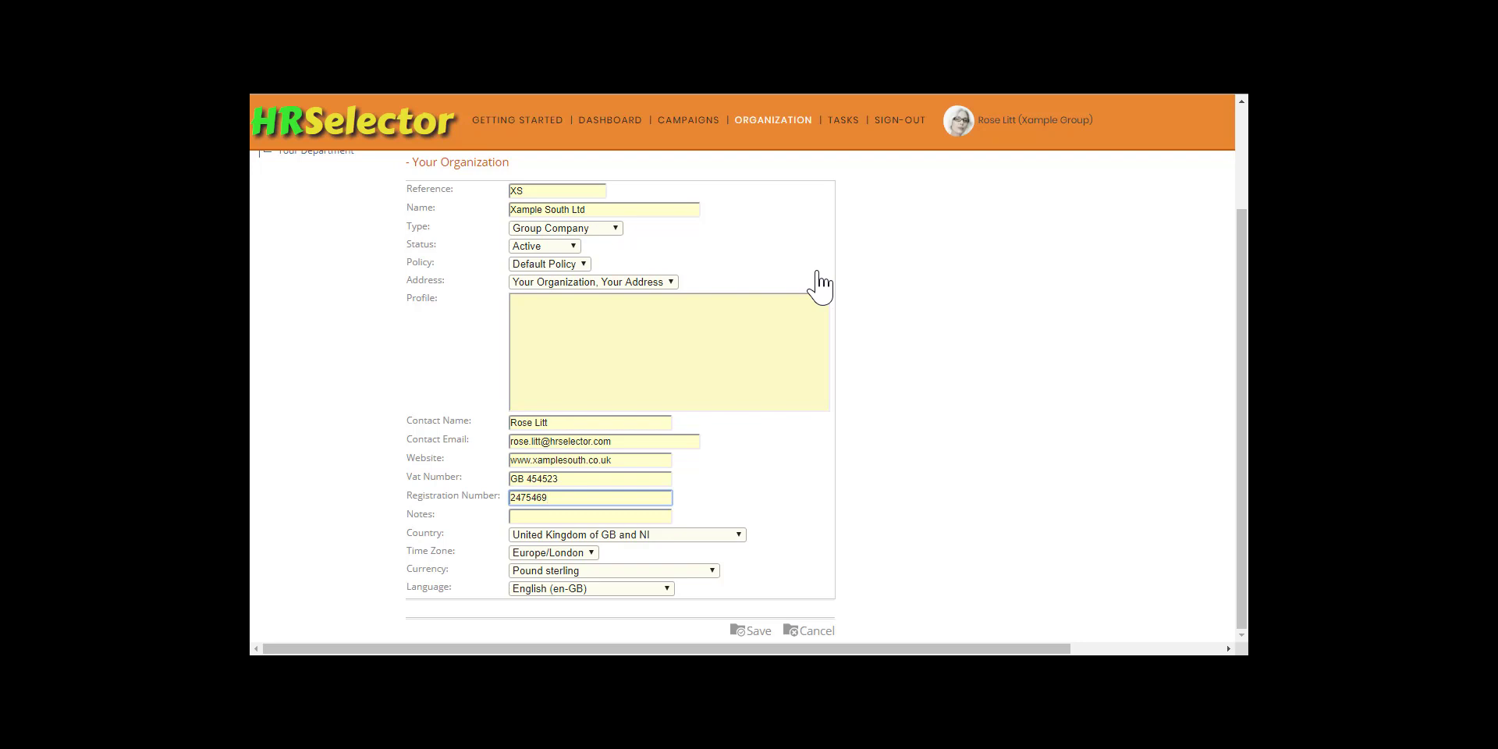
click(756, 632)
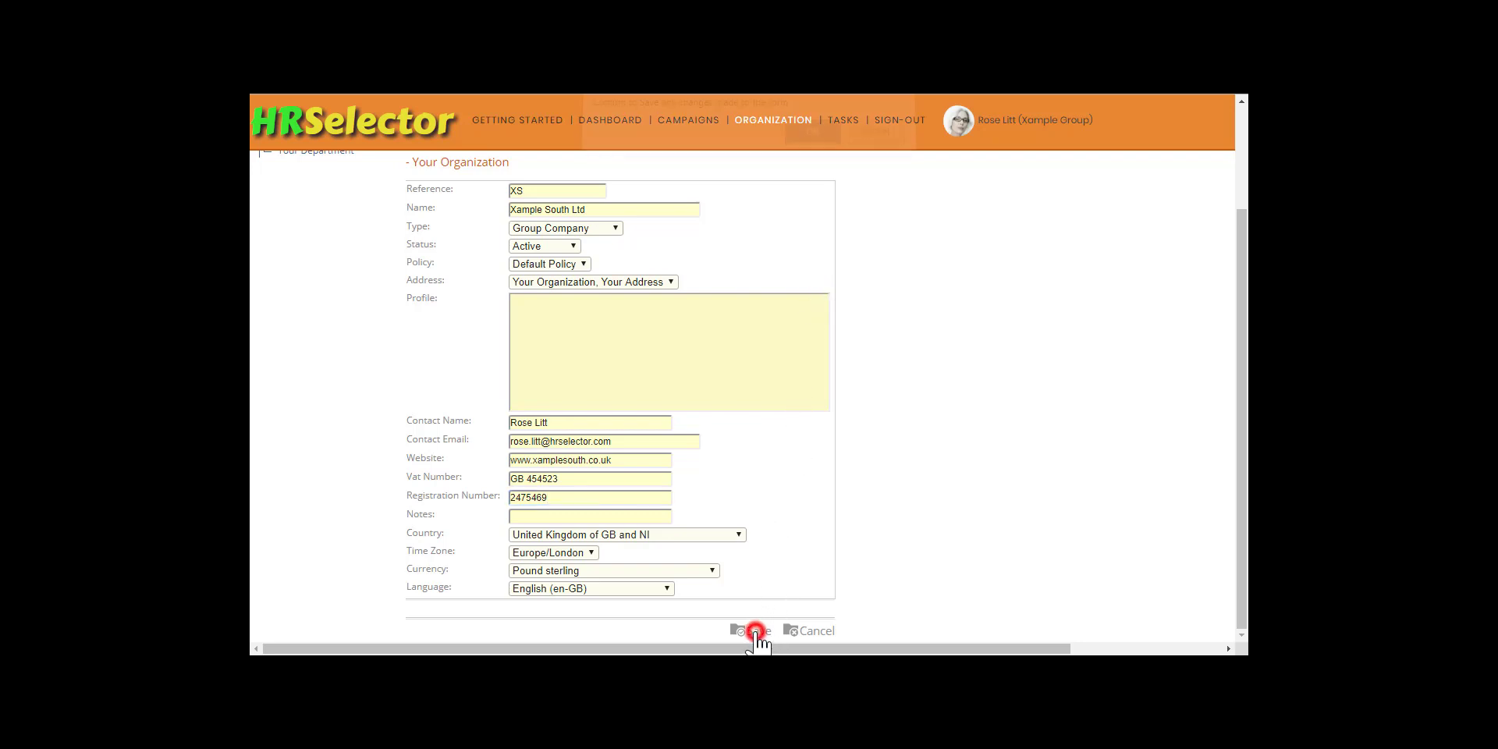
click(805, 147)
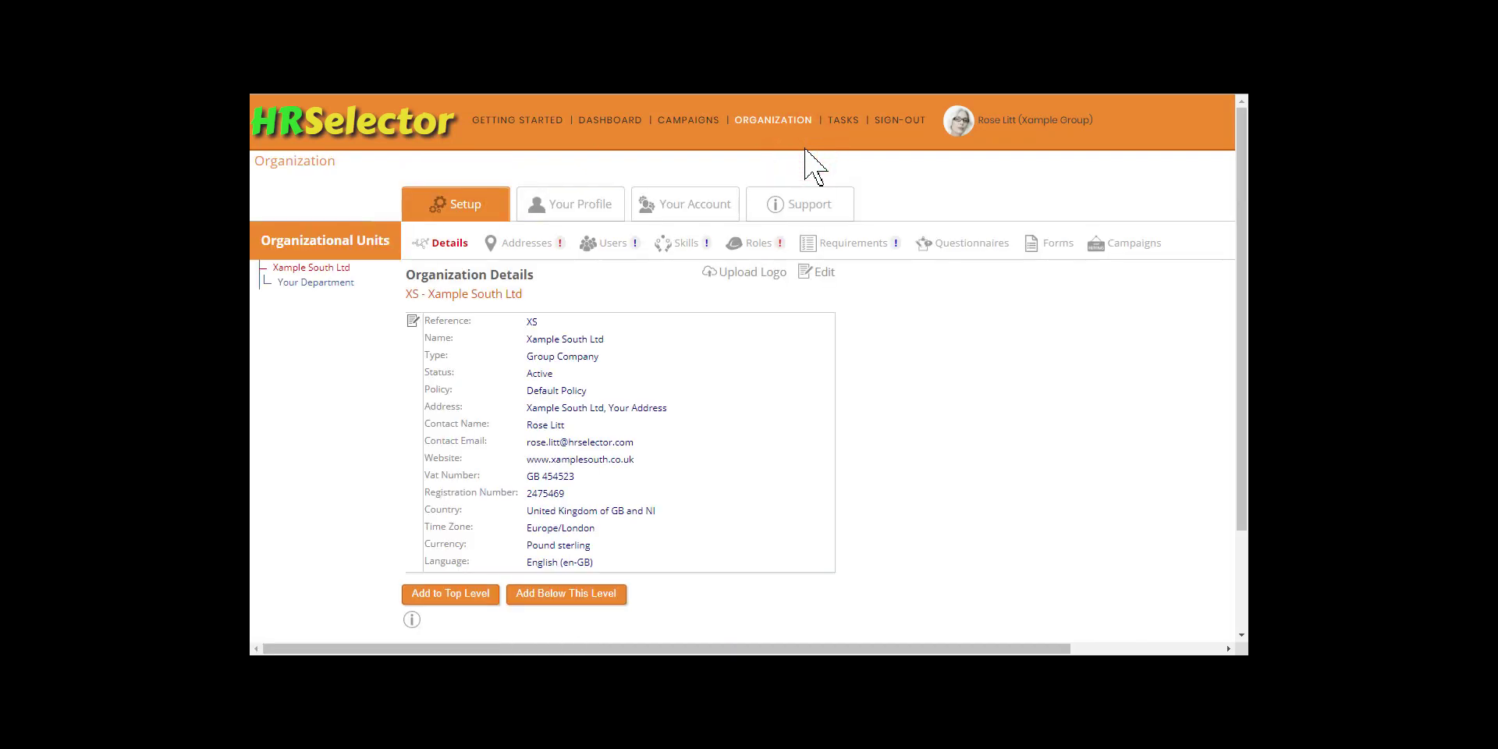
Step: Upload XampleSouthLogo.png as the logo for Xample South Ltd
click(762, 274)
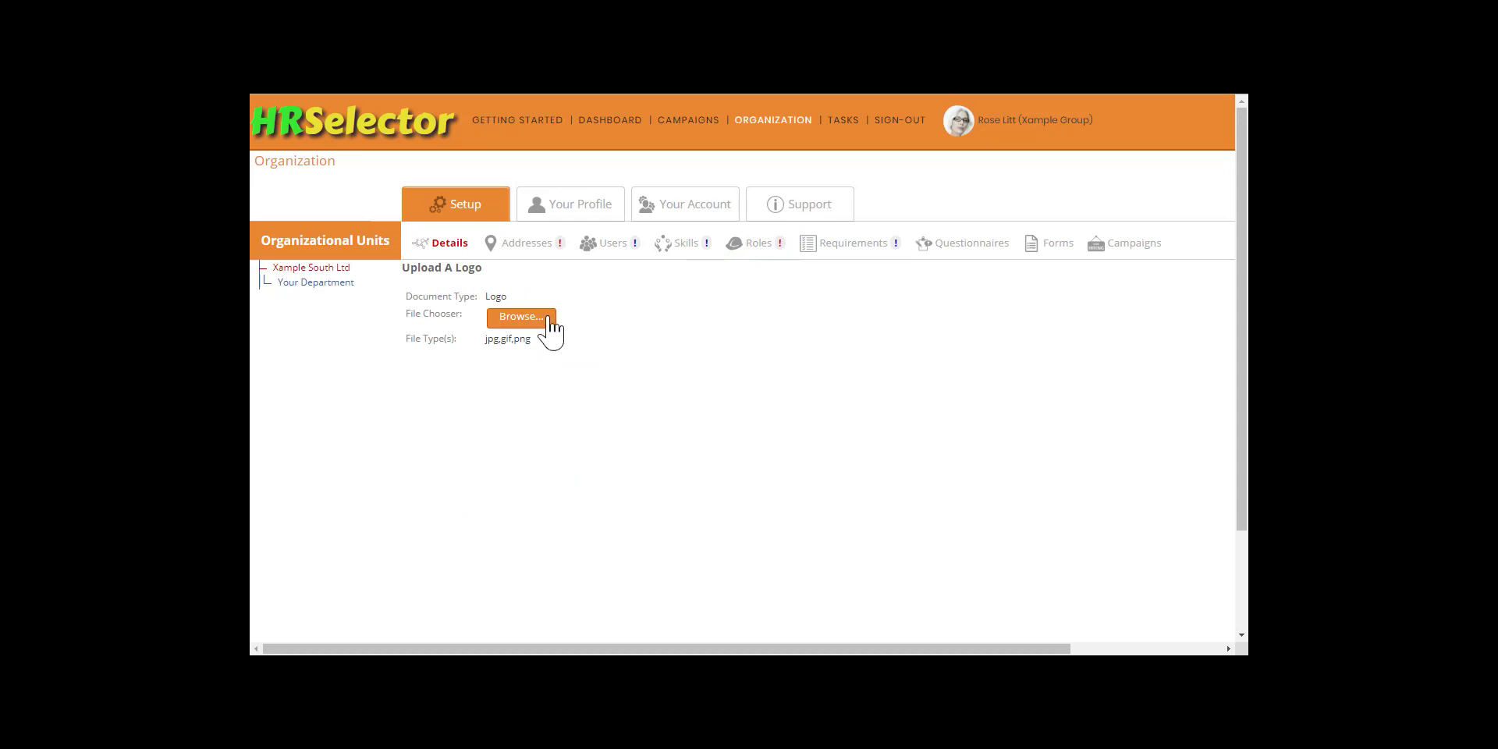
click(546, 318)
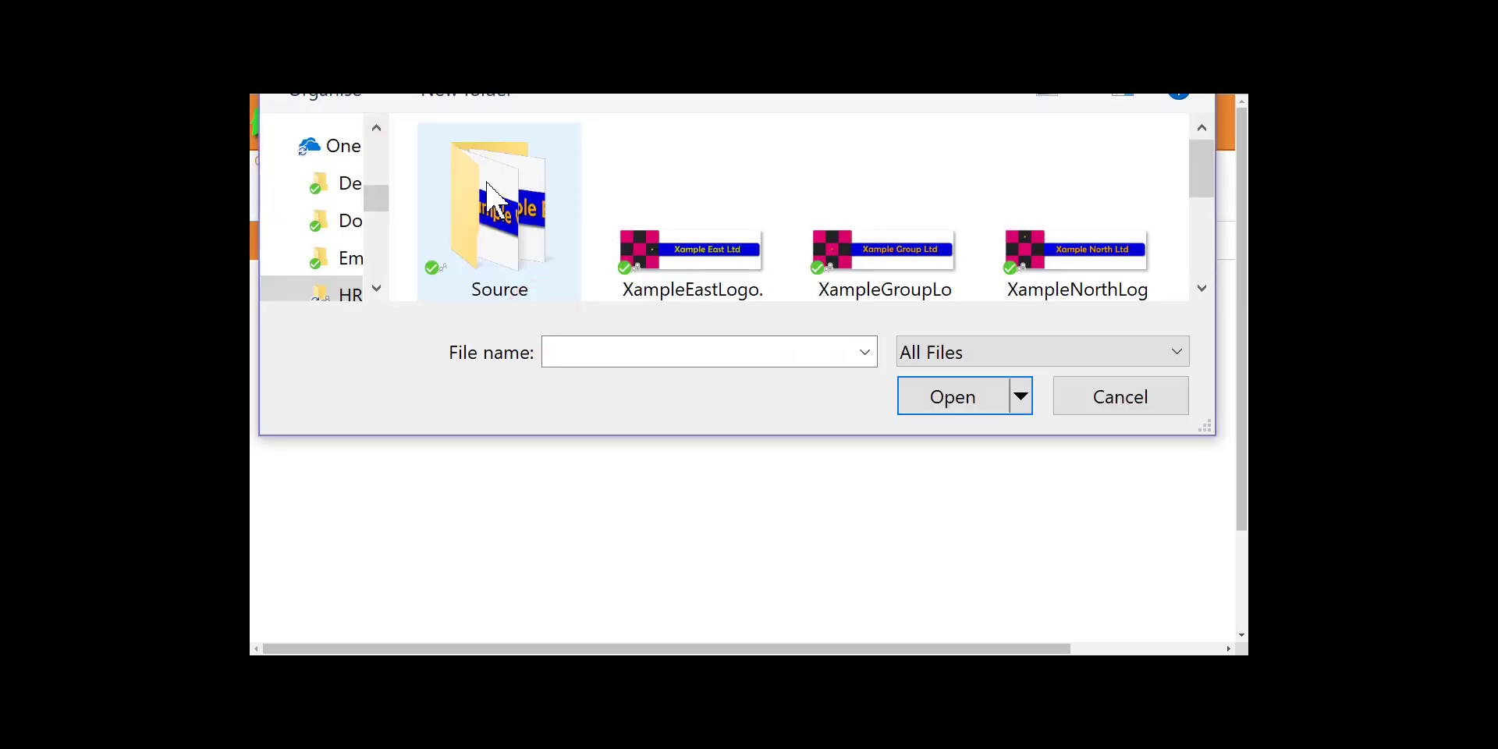
click(1205, 162)
drag(1205, 161, 1206, 221)
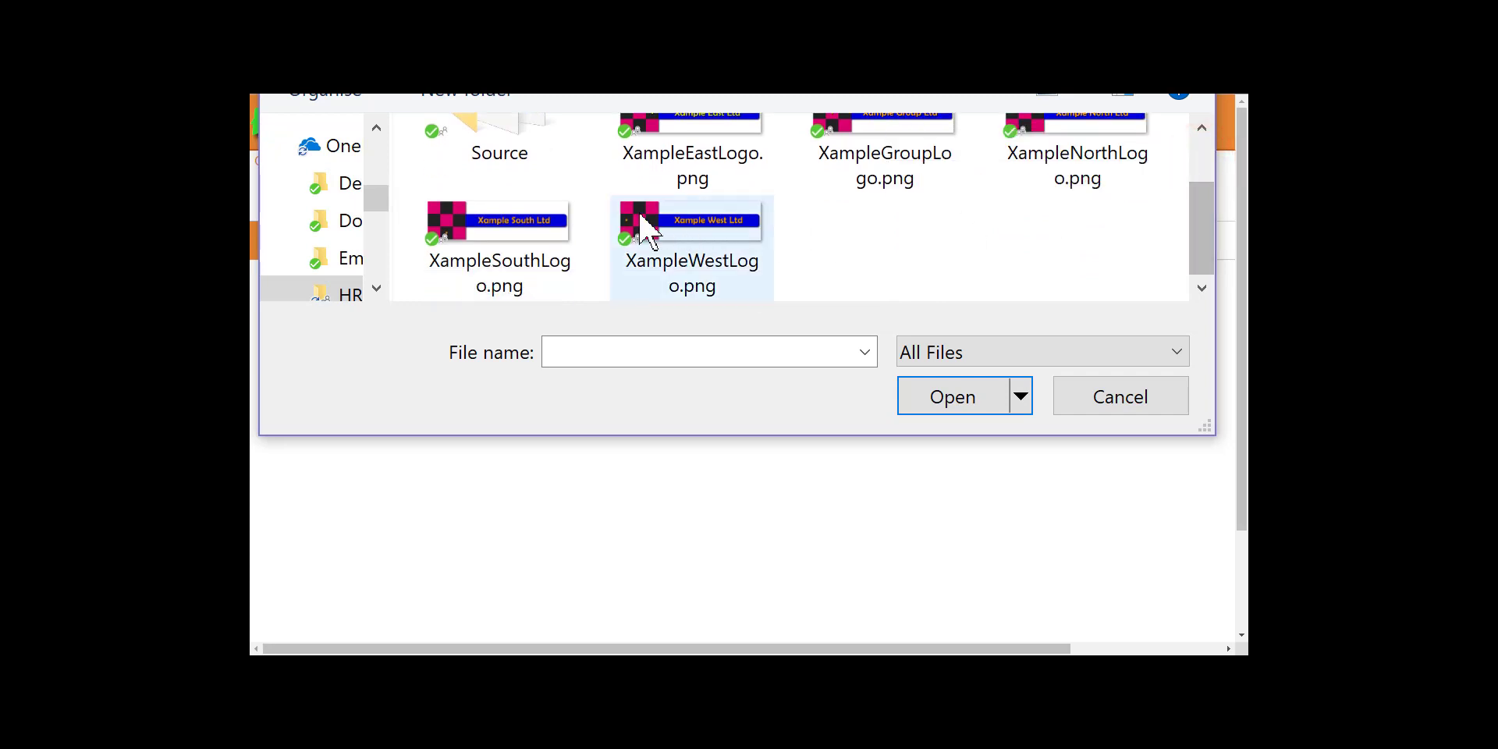
double_click(517, 229)
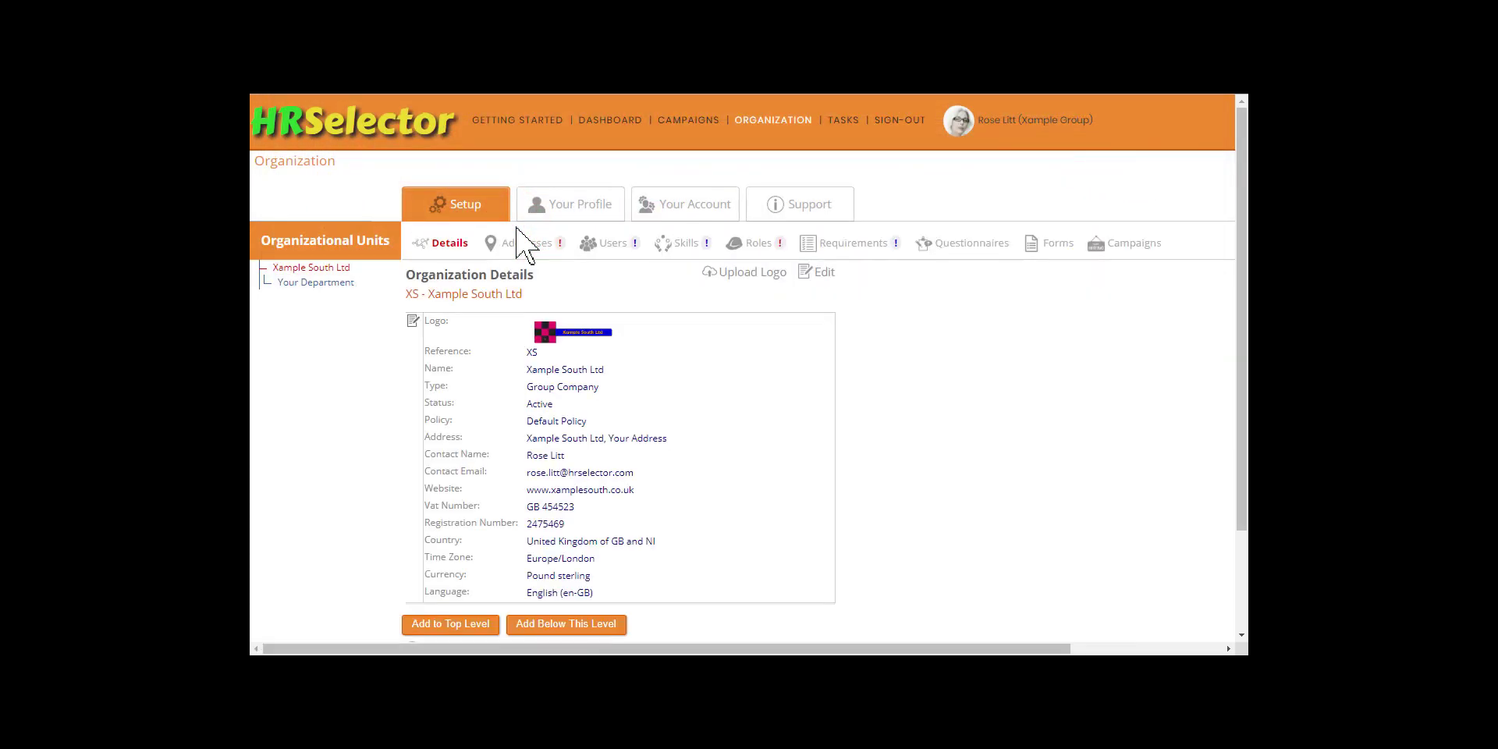
Step: Rename the placeholder department under Xample South Ltd to Human Resources with reference HR, and save the changes
click(316, 282)
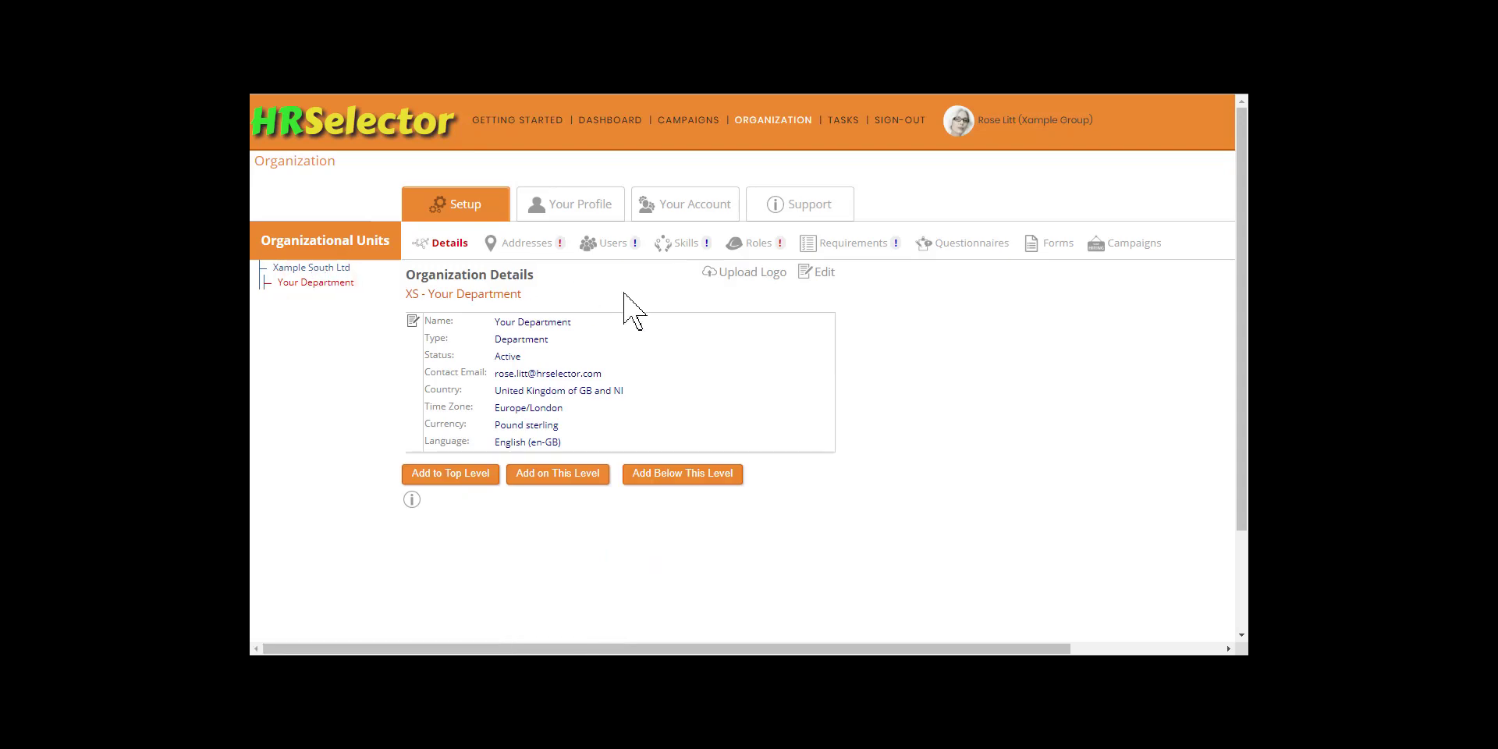
click(819, 273)
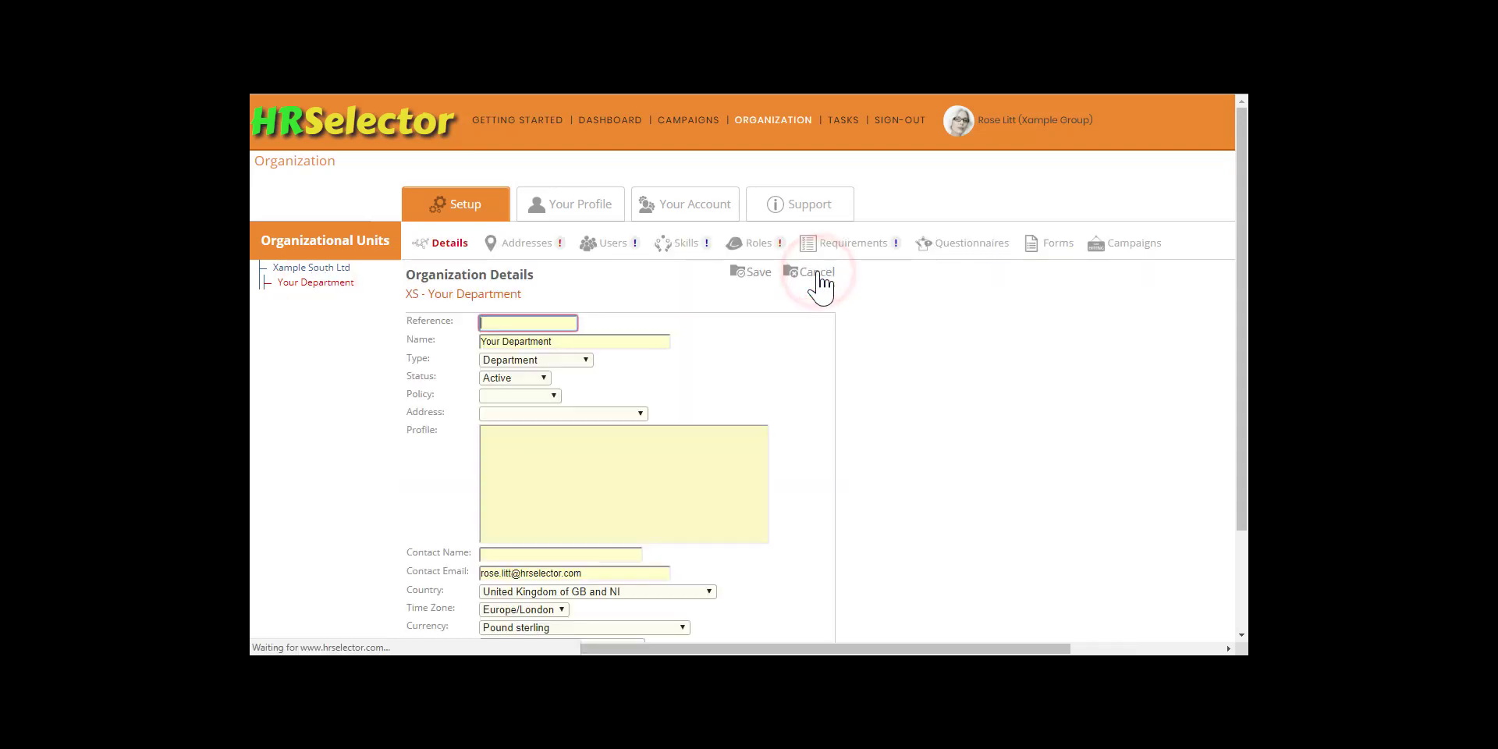
text(HR)
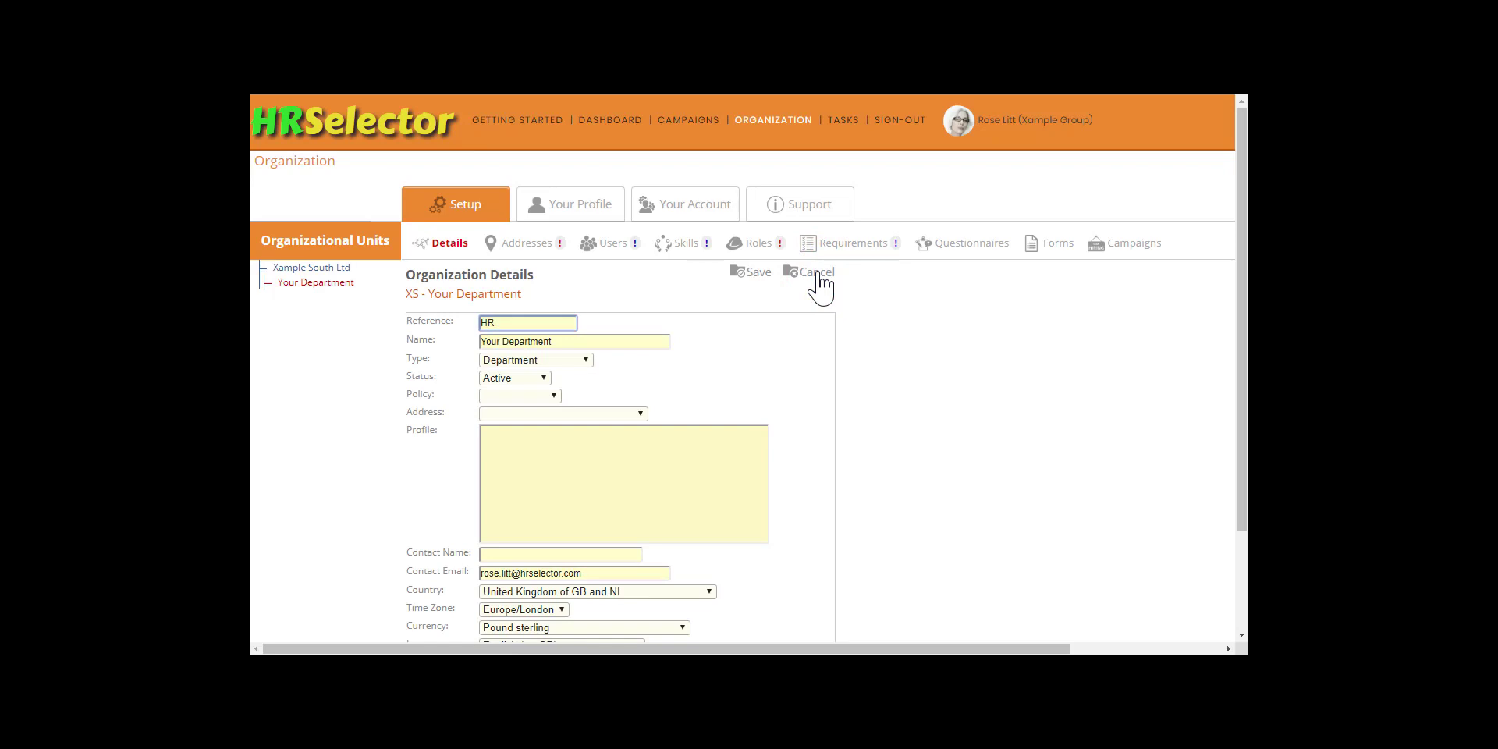
key(Tab)
text(Human Resources)
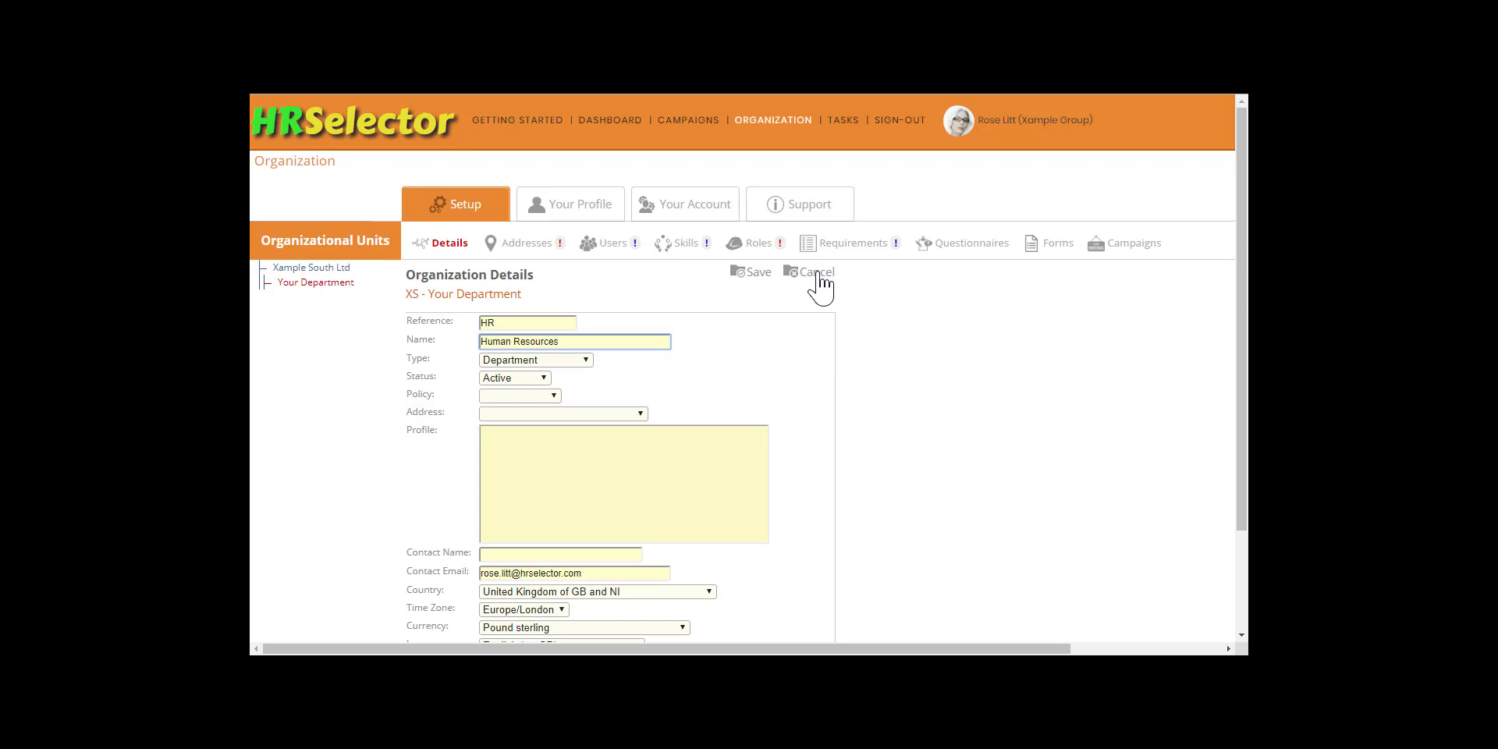
key(Tab)
key(Tab)
key(Tab)
key(Tab)
key(Tab)
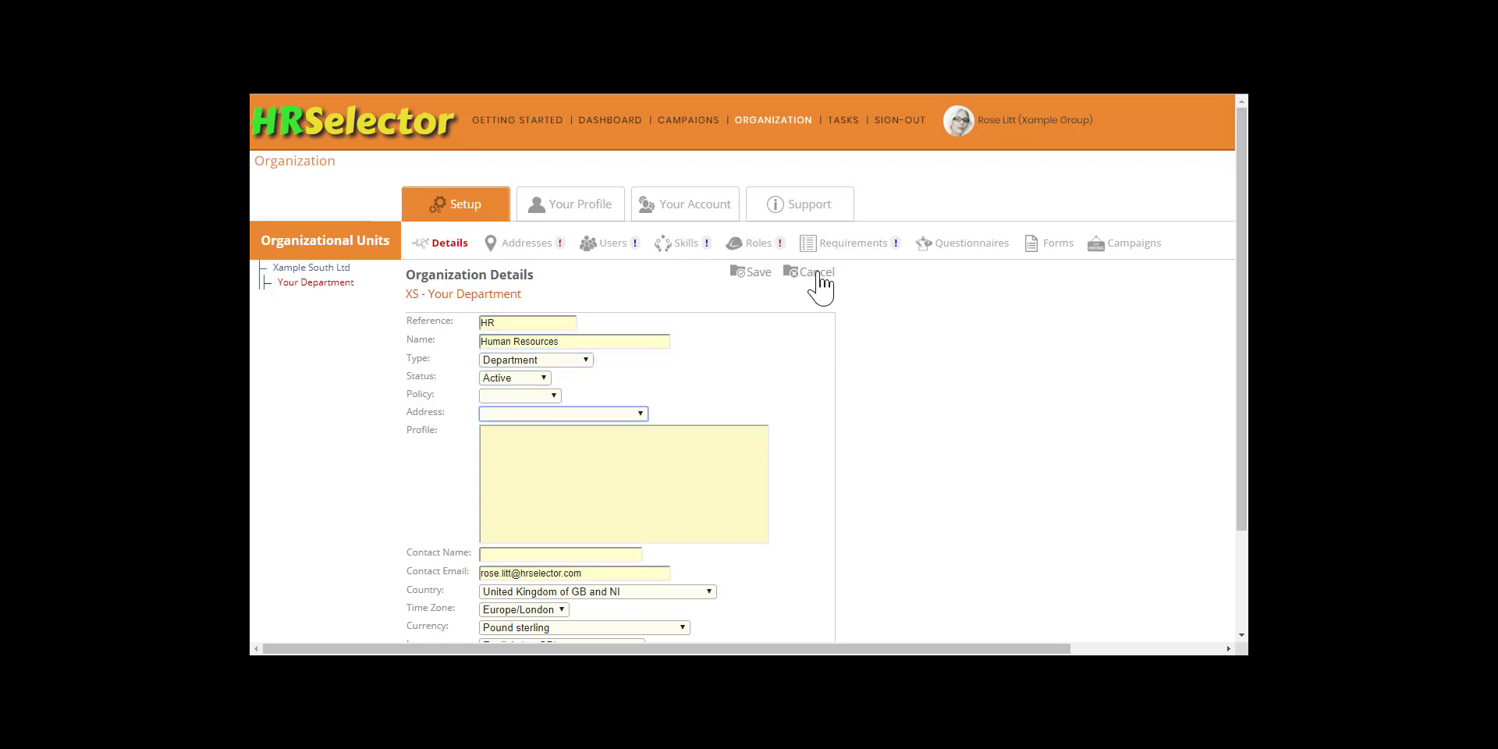
key(Tab)
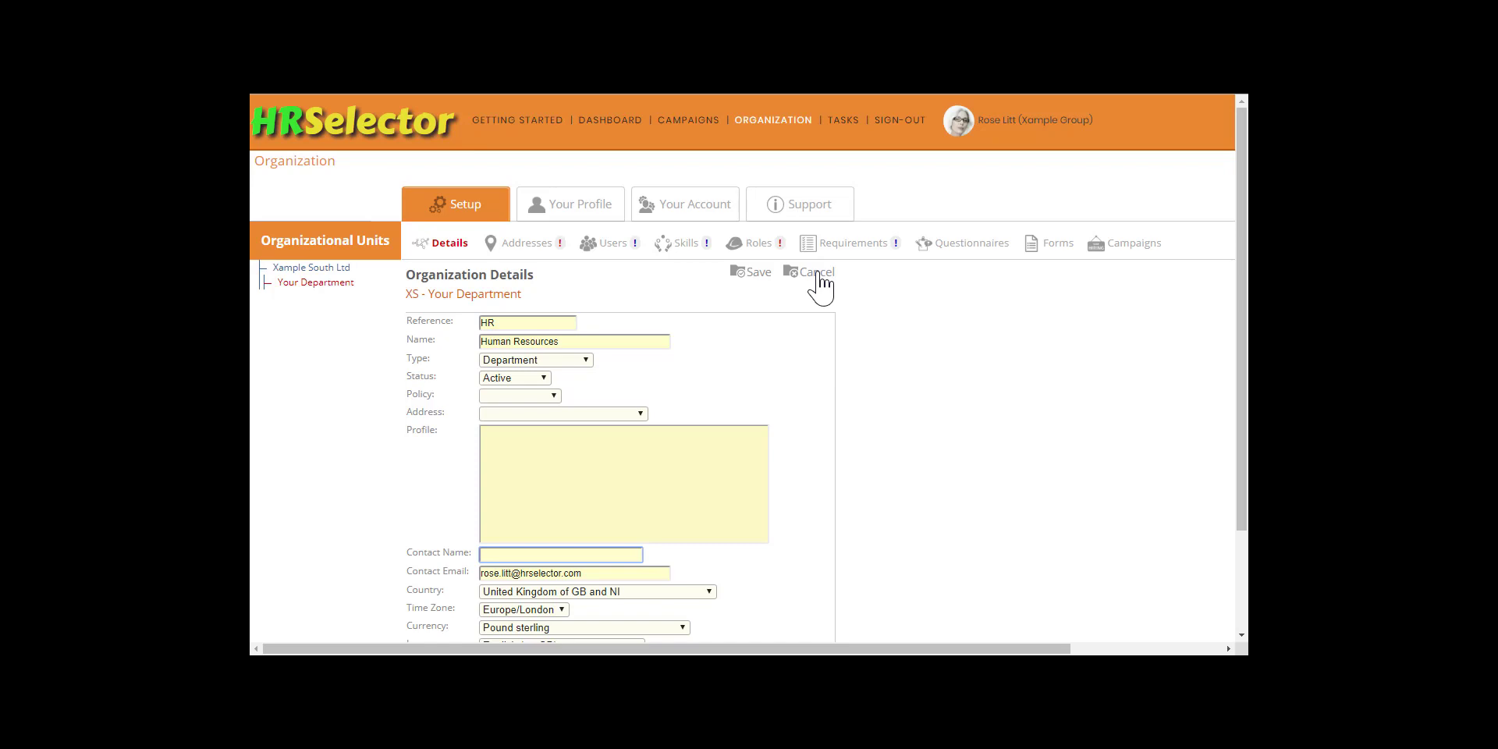
click(753, 273)
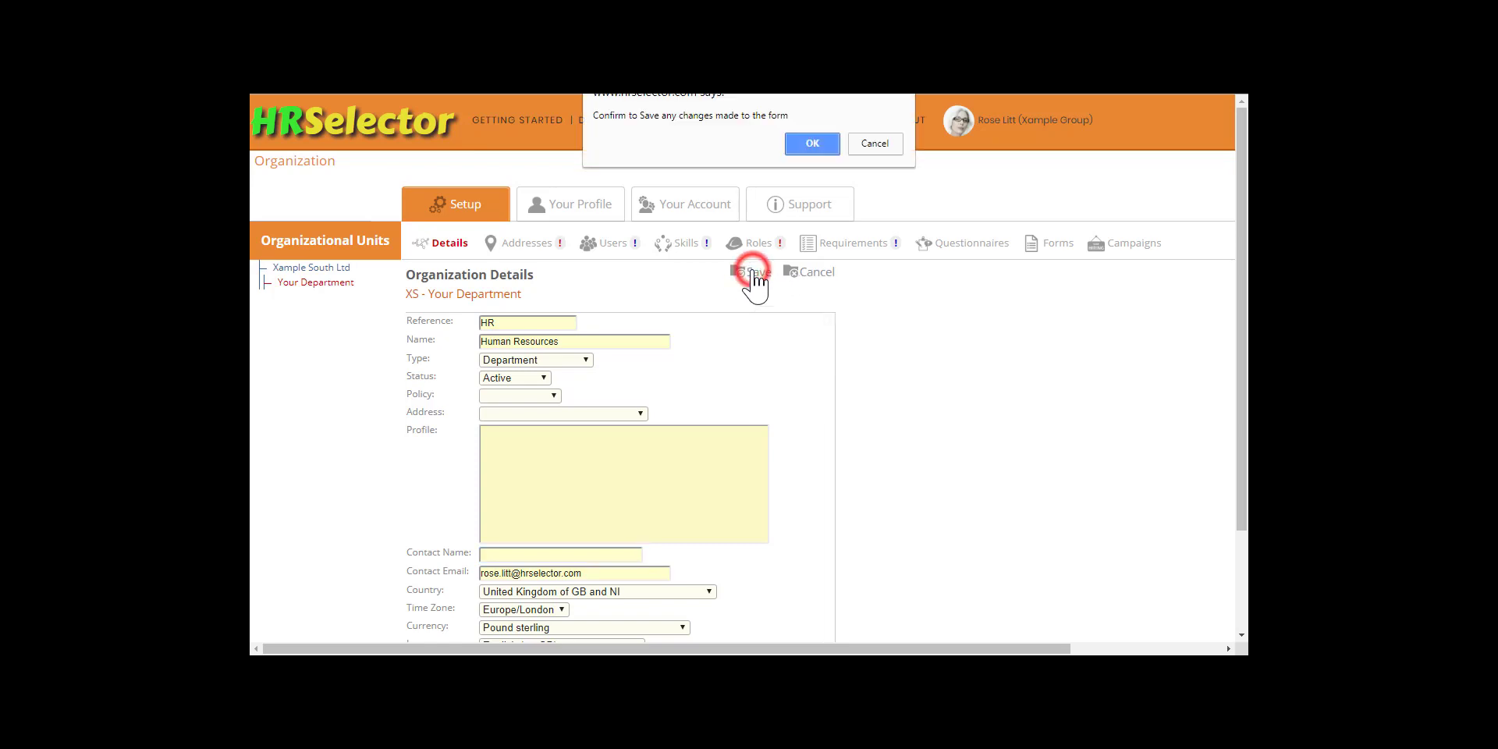
click(809, 149)
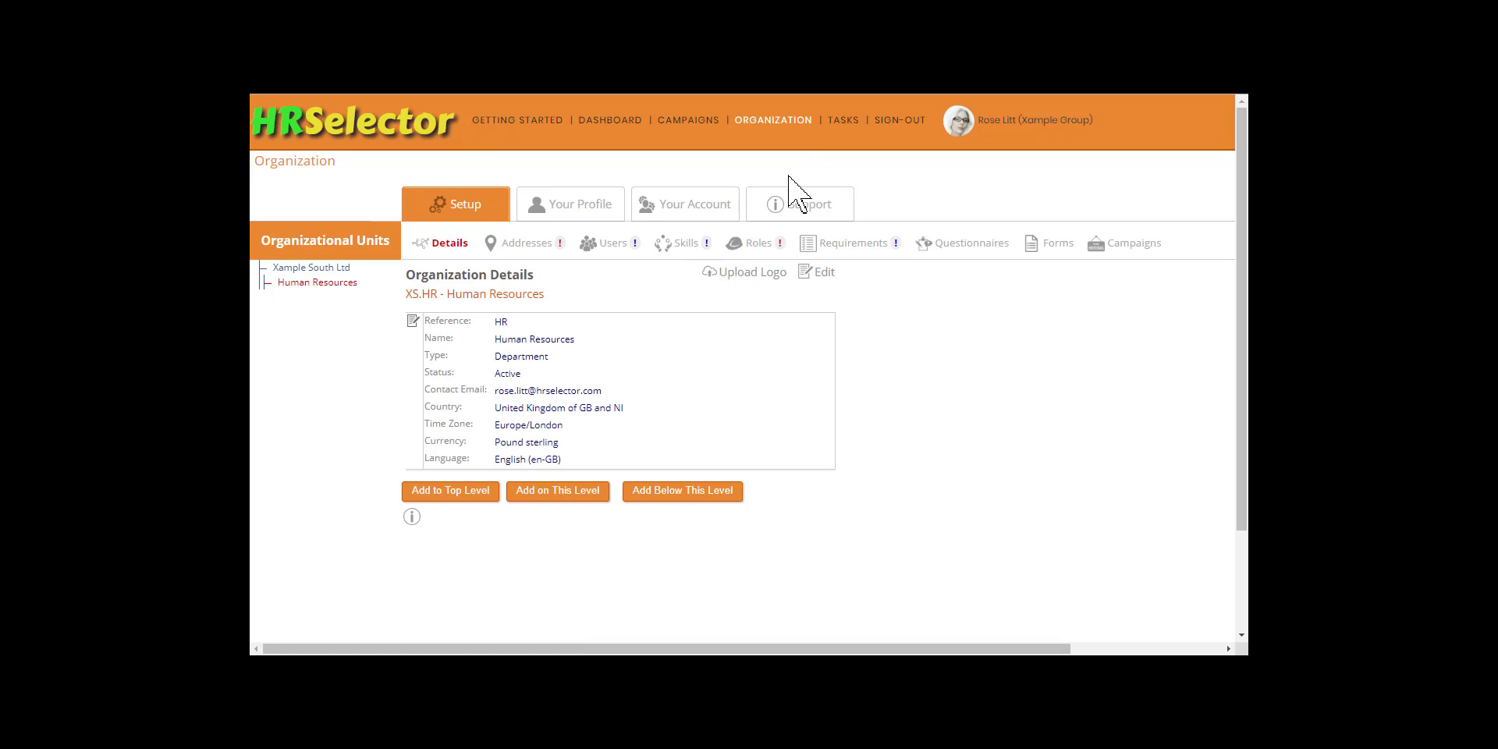
Step: Add a department named Board with reference BRD on the same level as Human Resources
click(561, 492)
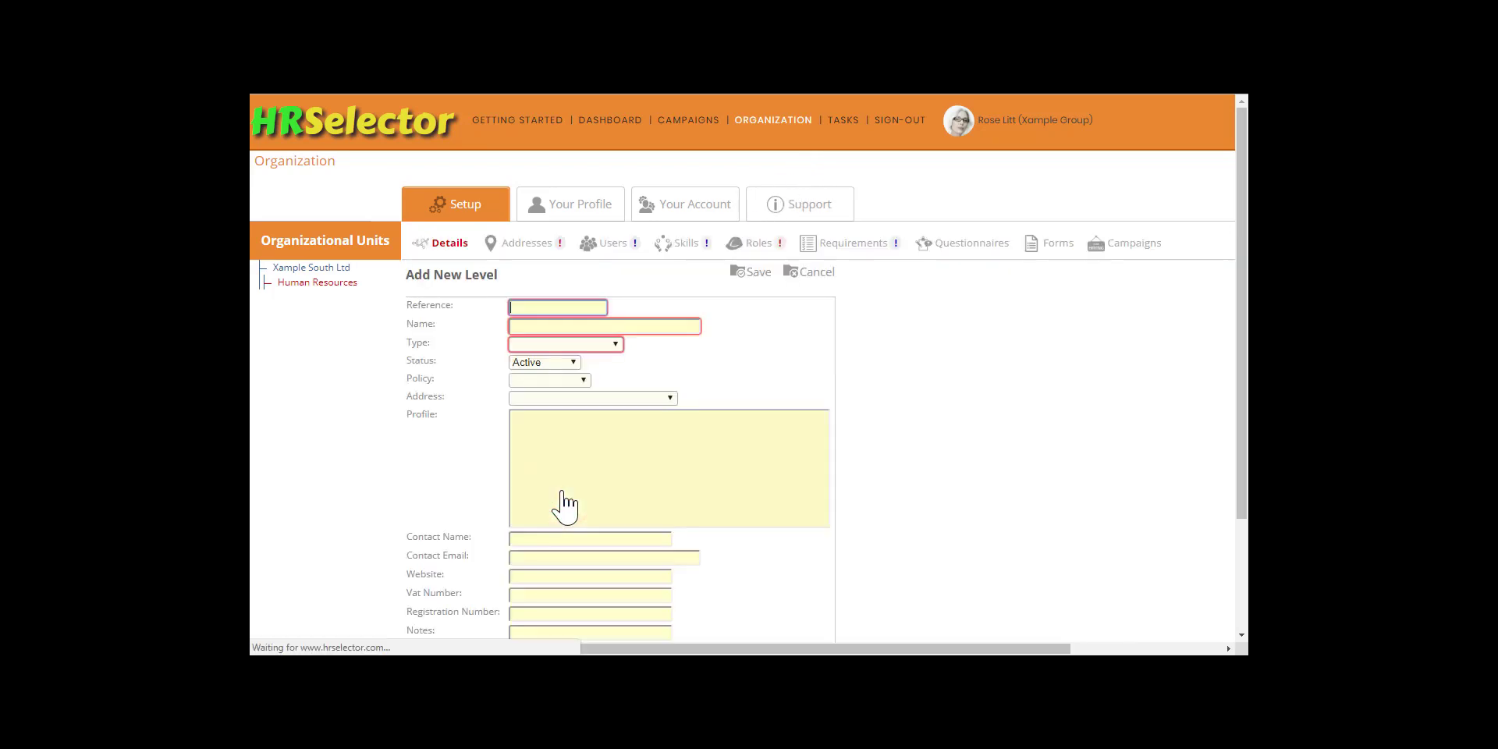
text(BRD)
key(Tab)
text(Board)
key(Tab)
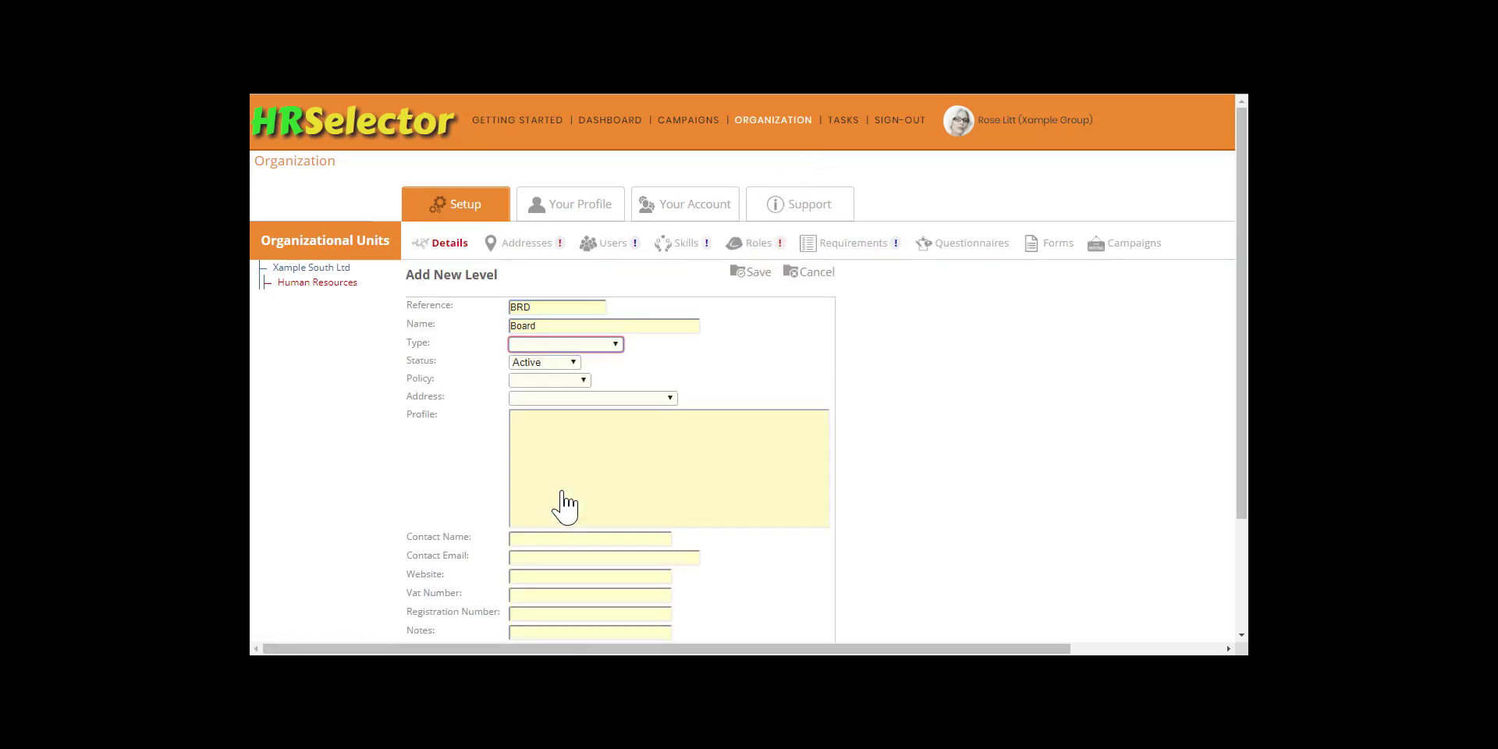
key(Down)
click(754, 273)
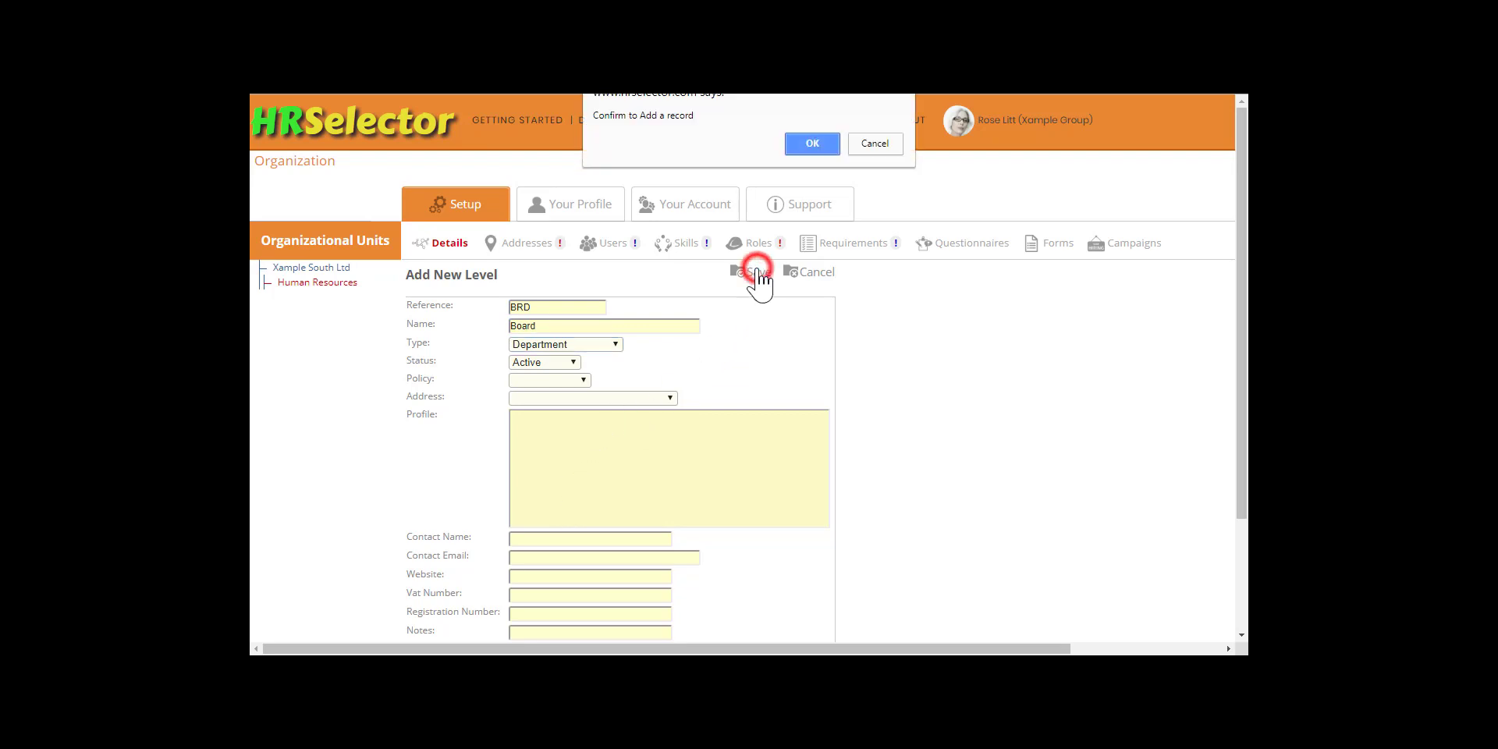
click(803, 145)
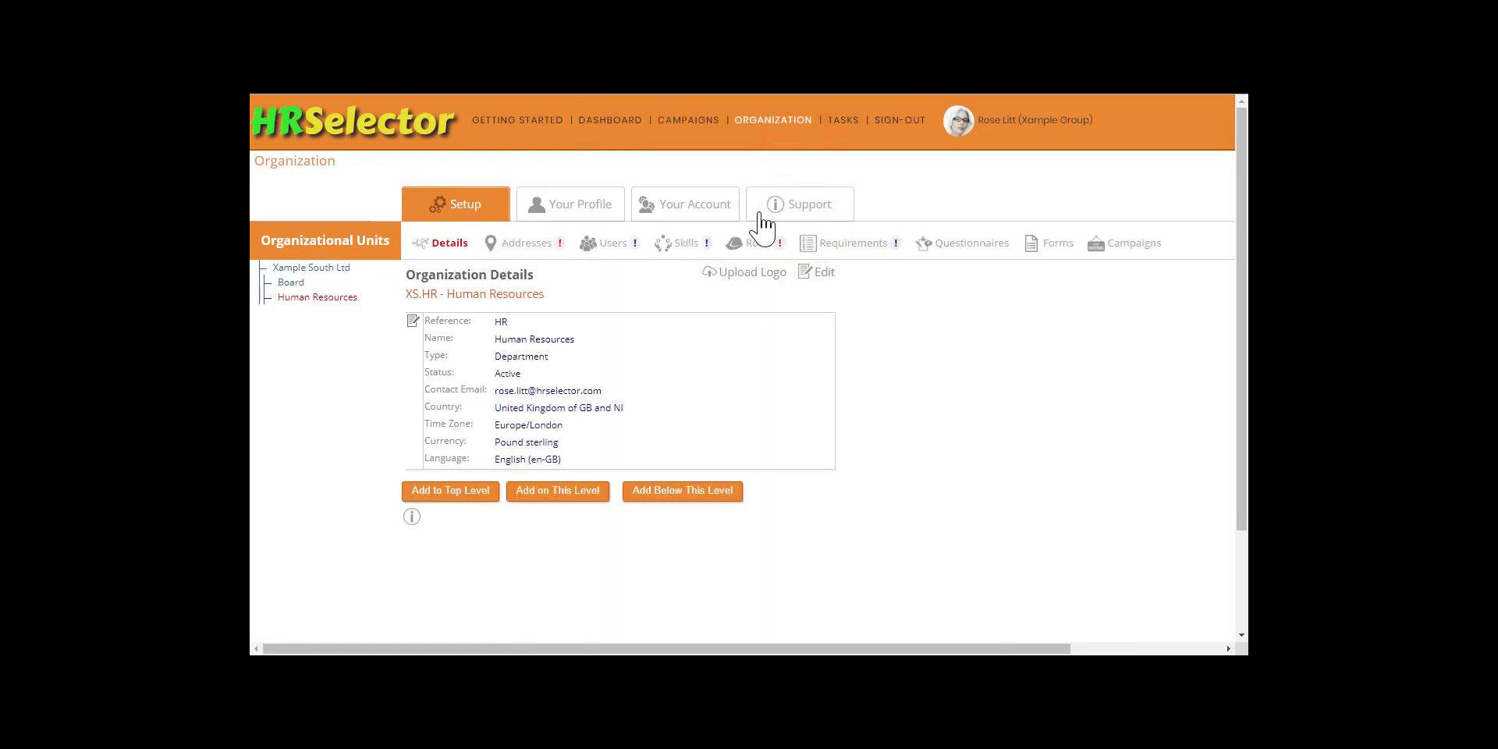
Step: Add a department named Administration with reference ADM on the same level as Human Resources
click(549, 492)
text(ADM)
key(Tab)
text(Administration)
key(Tab)
key(d)
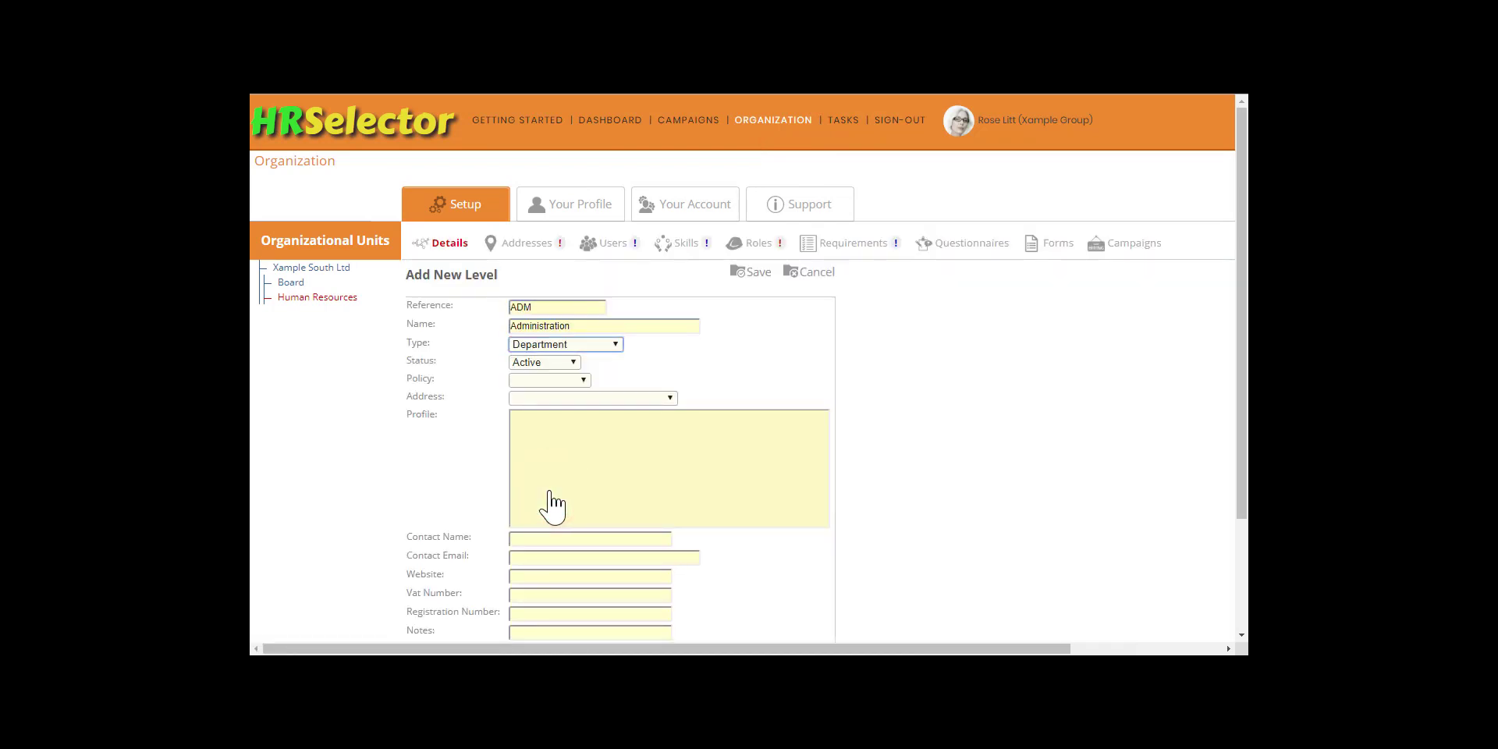
click(753, 281)
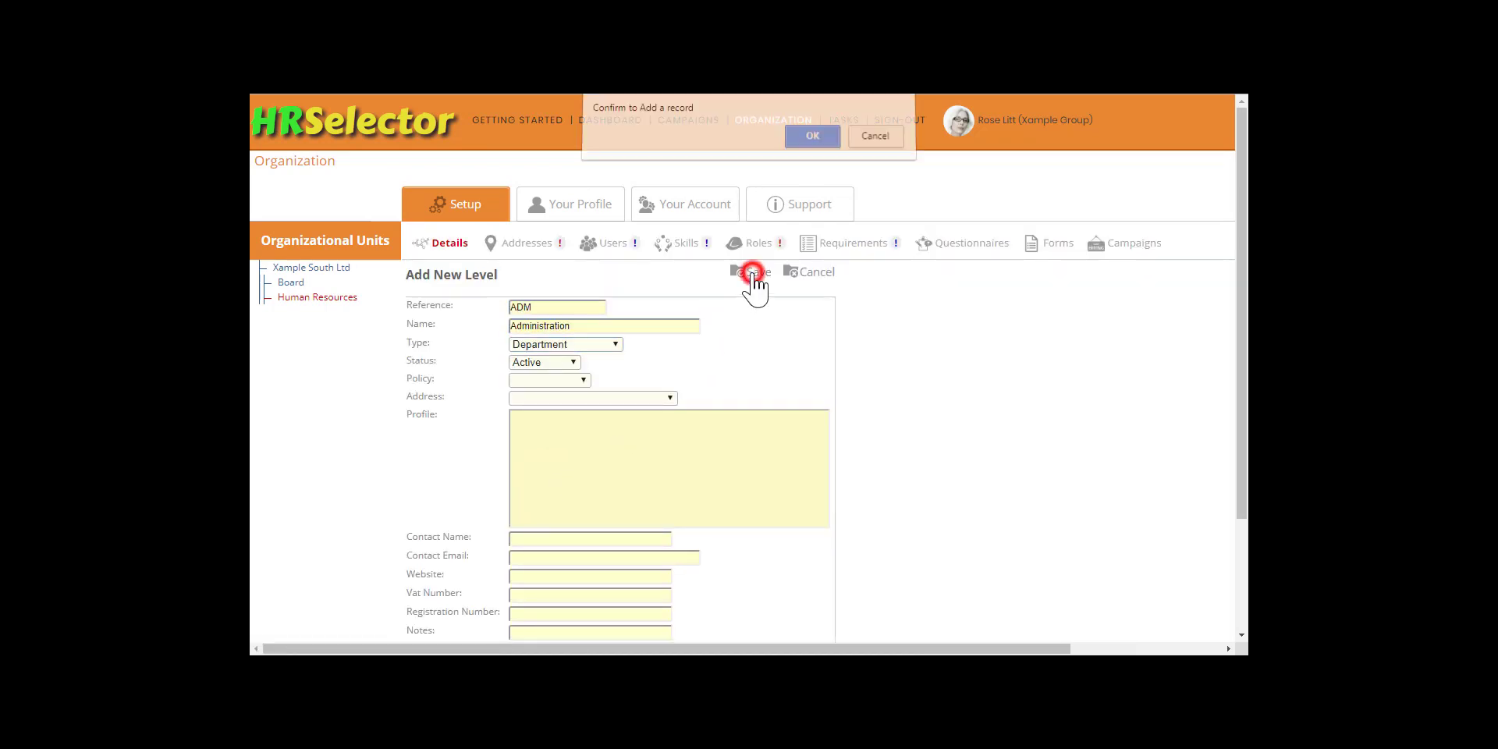
click(811, 145)
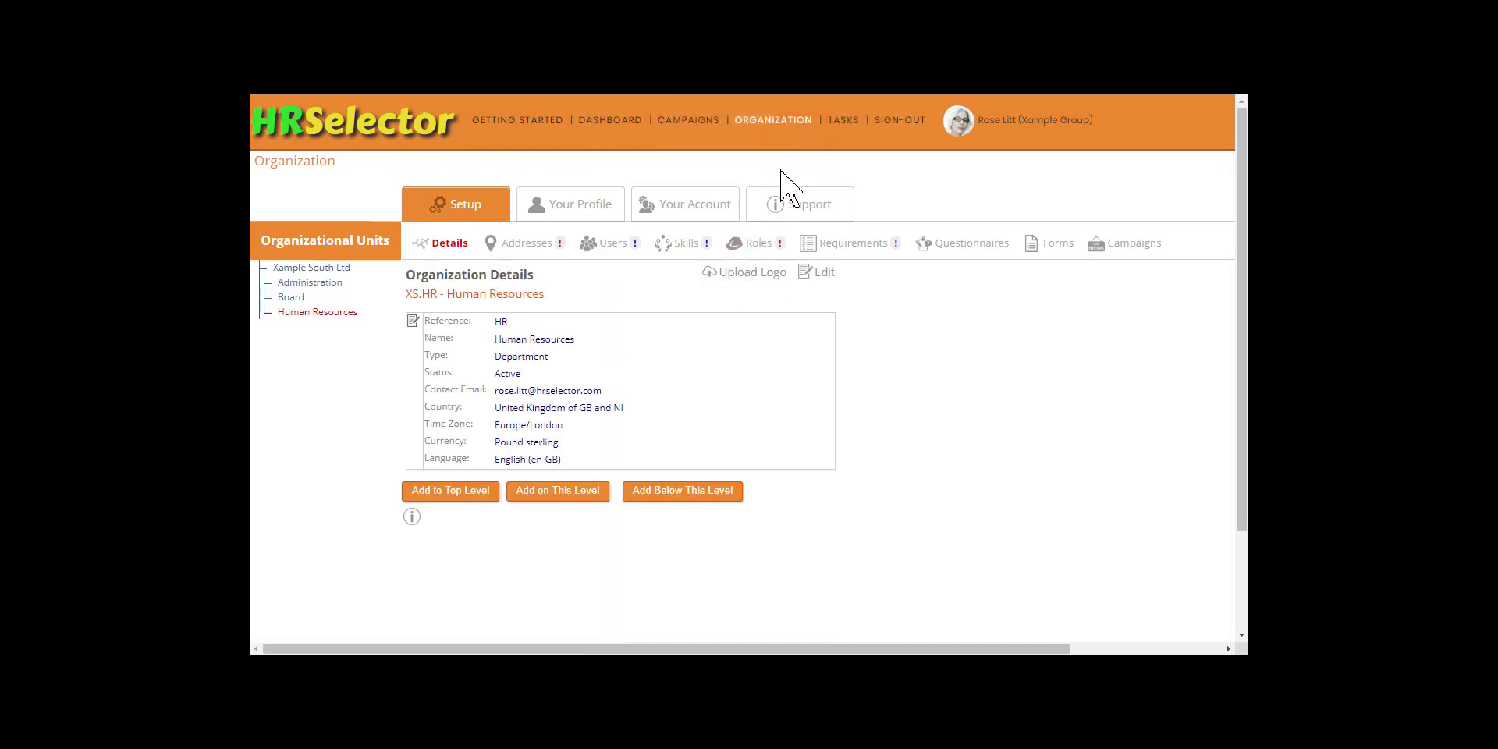
Step: Add a department named Operations with reference OPR on the same level as Human Resources
click(569, 490)
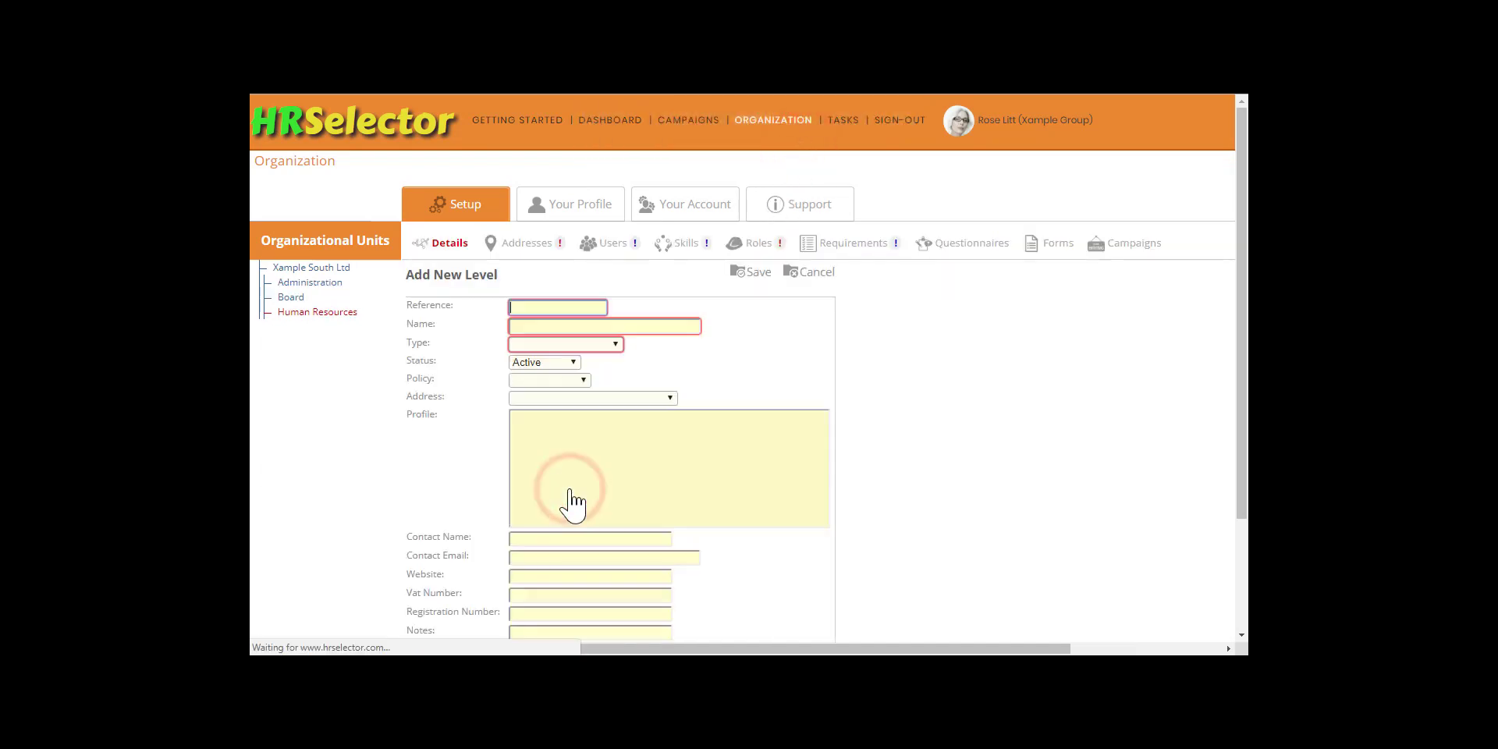
text(OPR)
key(Tab)
text(Operations)
key(Tab)
key(d)
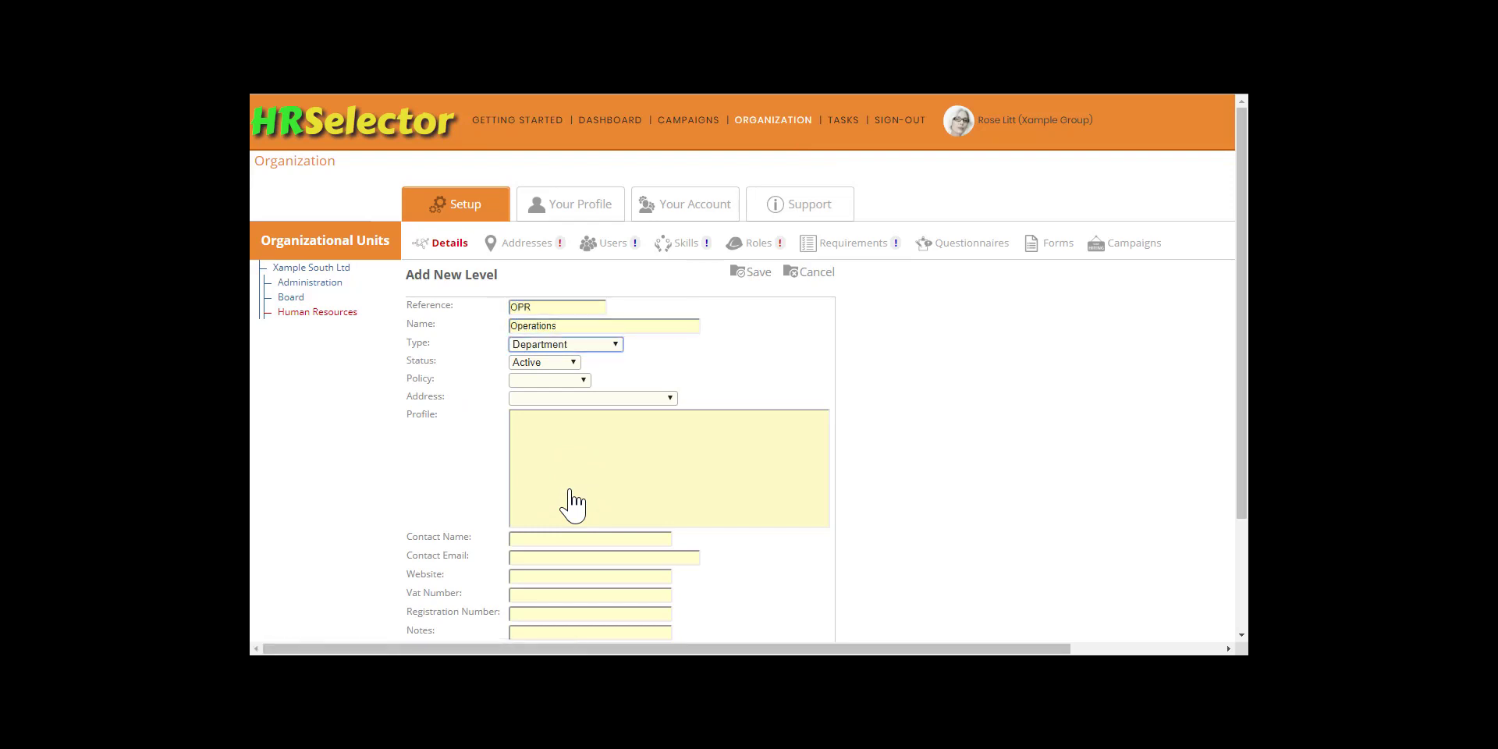
click(747, 272)
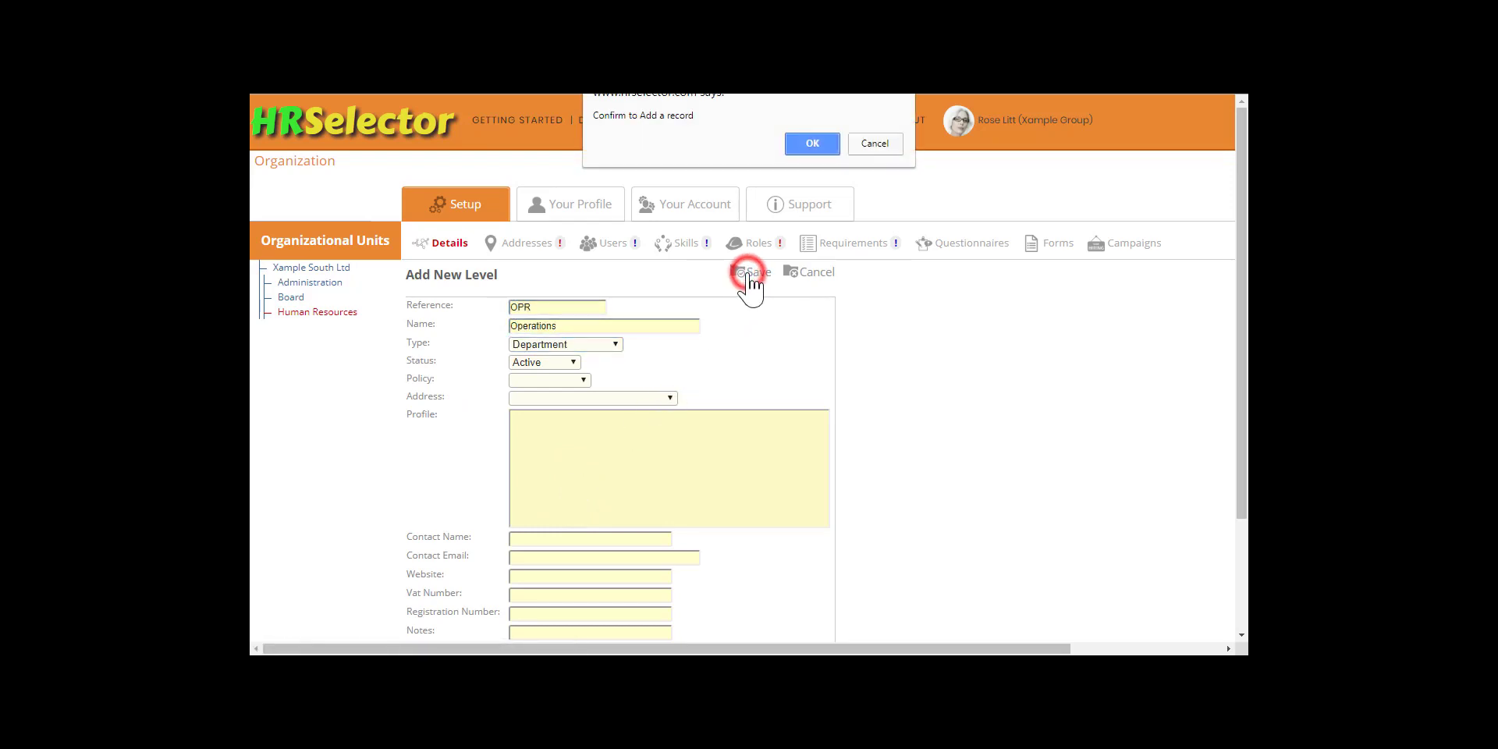
click(812, 144)
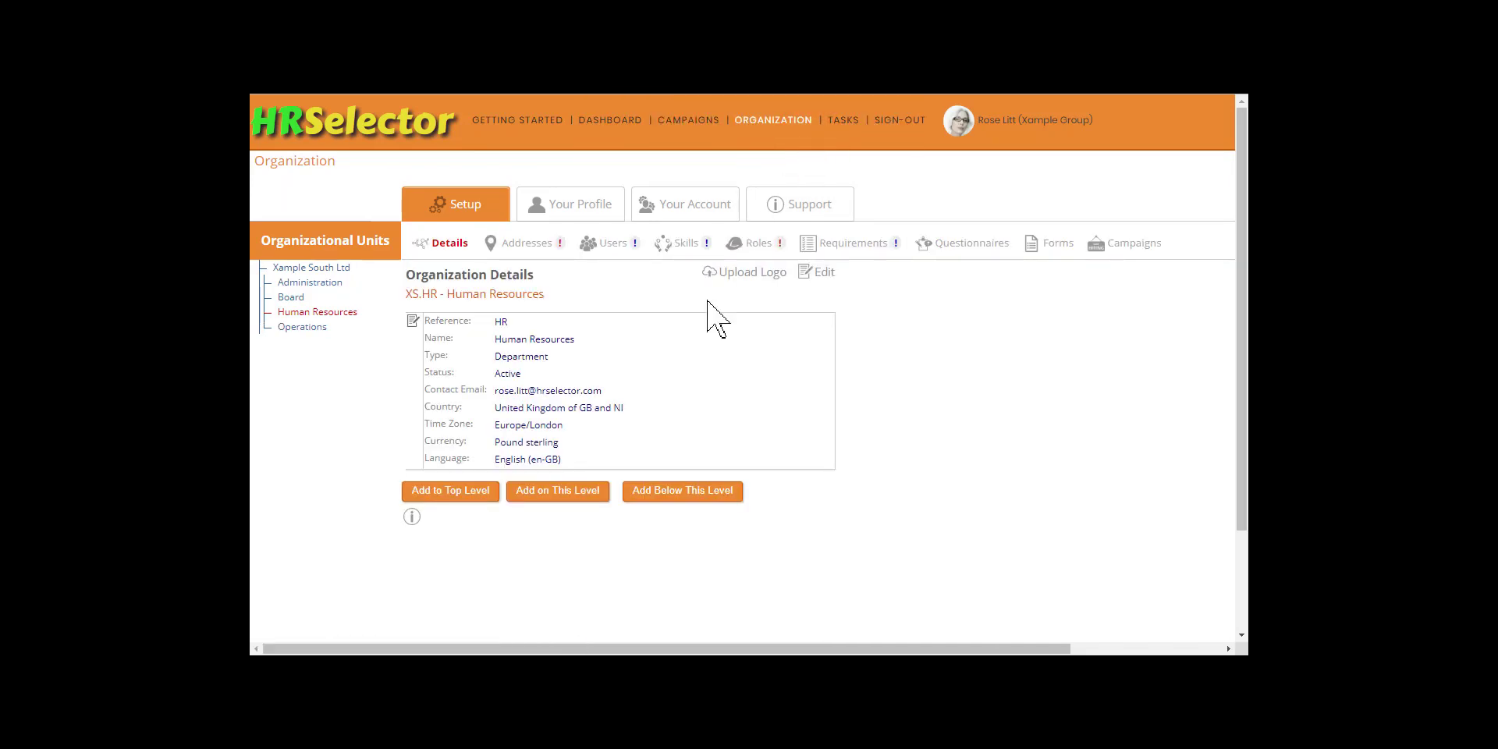
Step: Add a department named Information Technology with reference IT on the same level as Human Resources
click(564, 490)
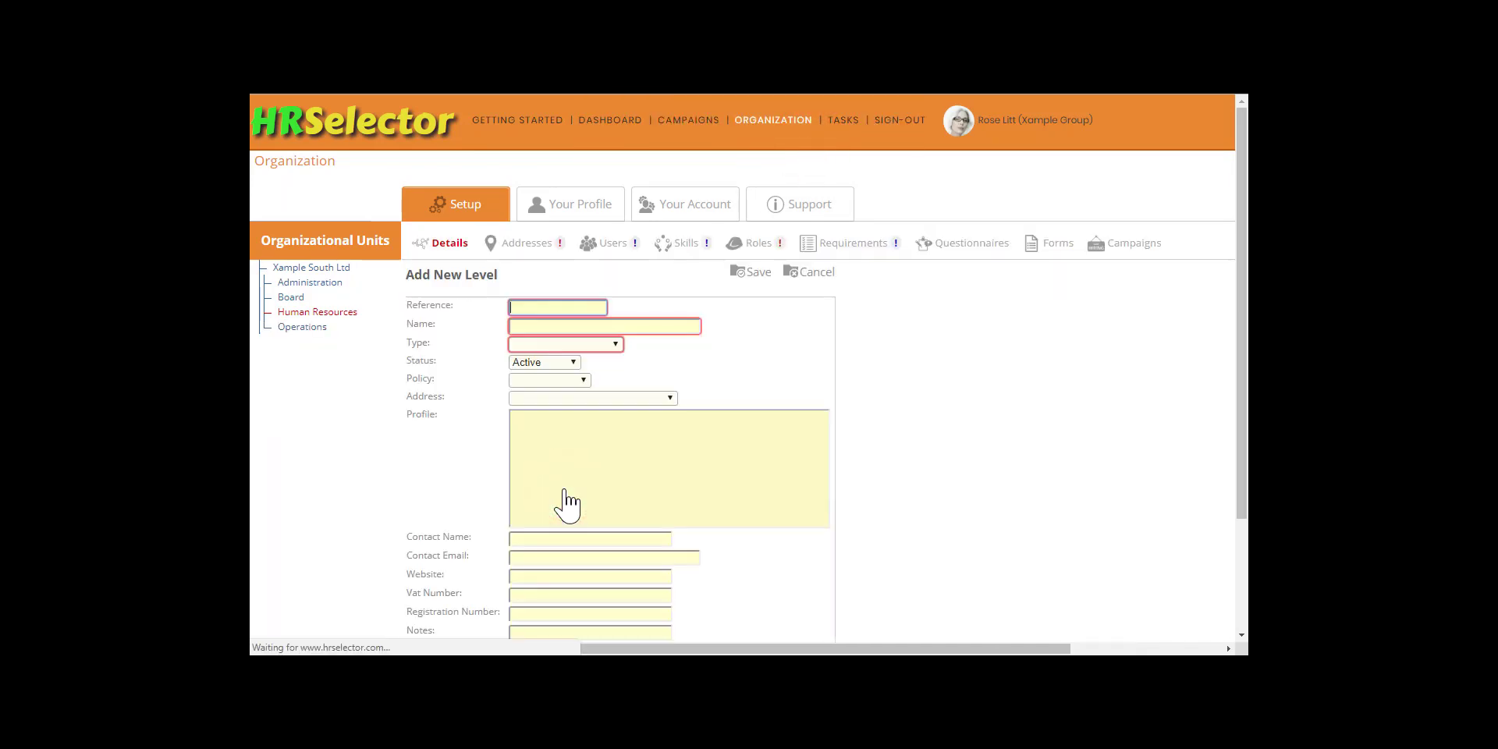
text(IT)
key(Tab)
text(Information Technology)
key(Tab)
key(d)
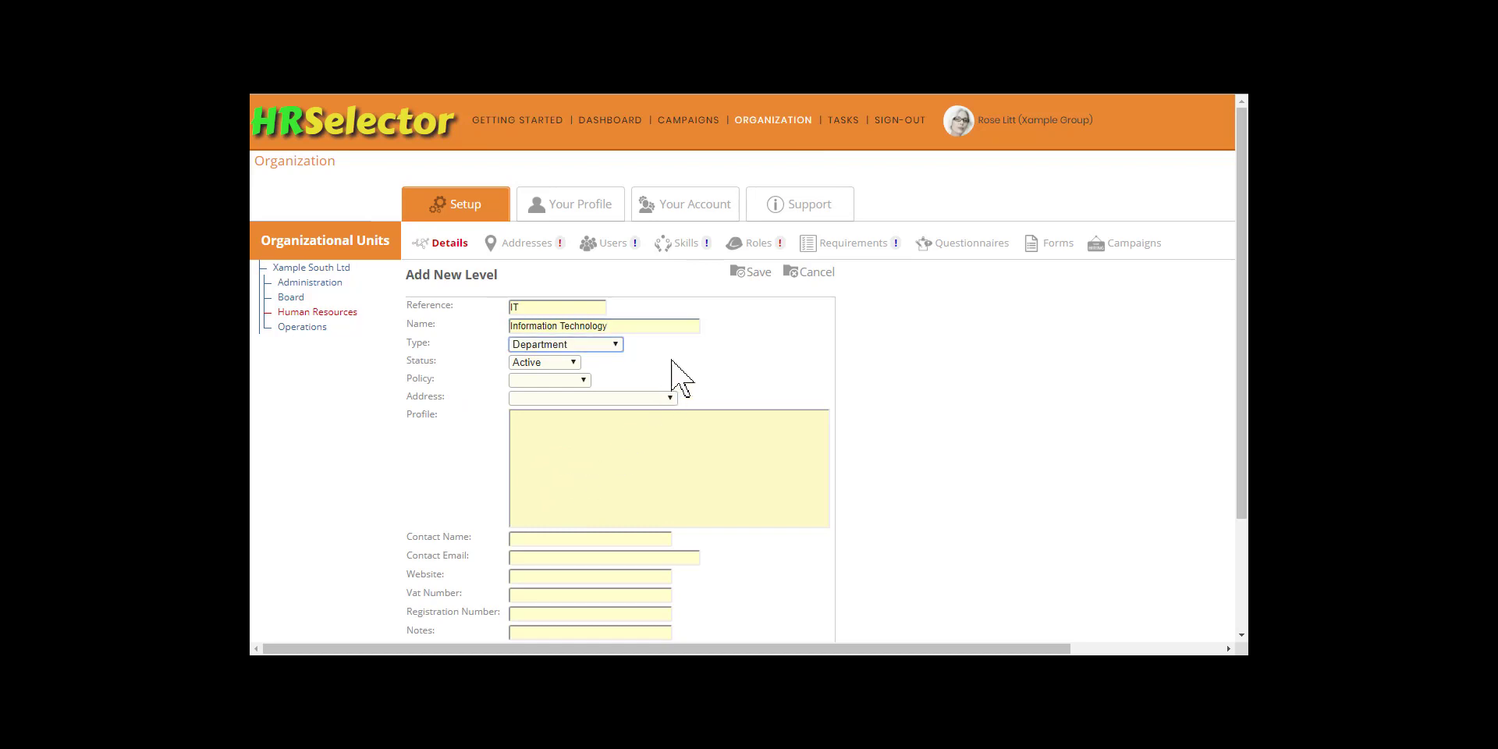
click(745, 272)
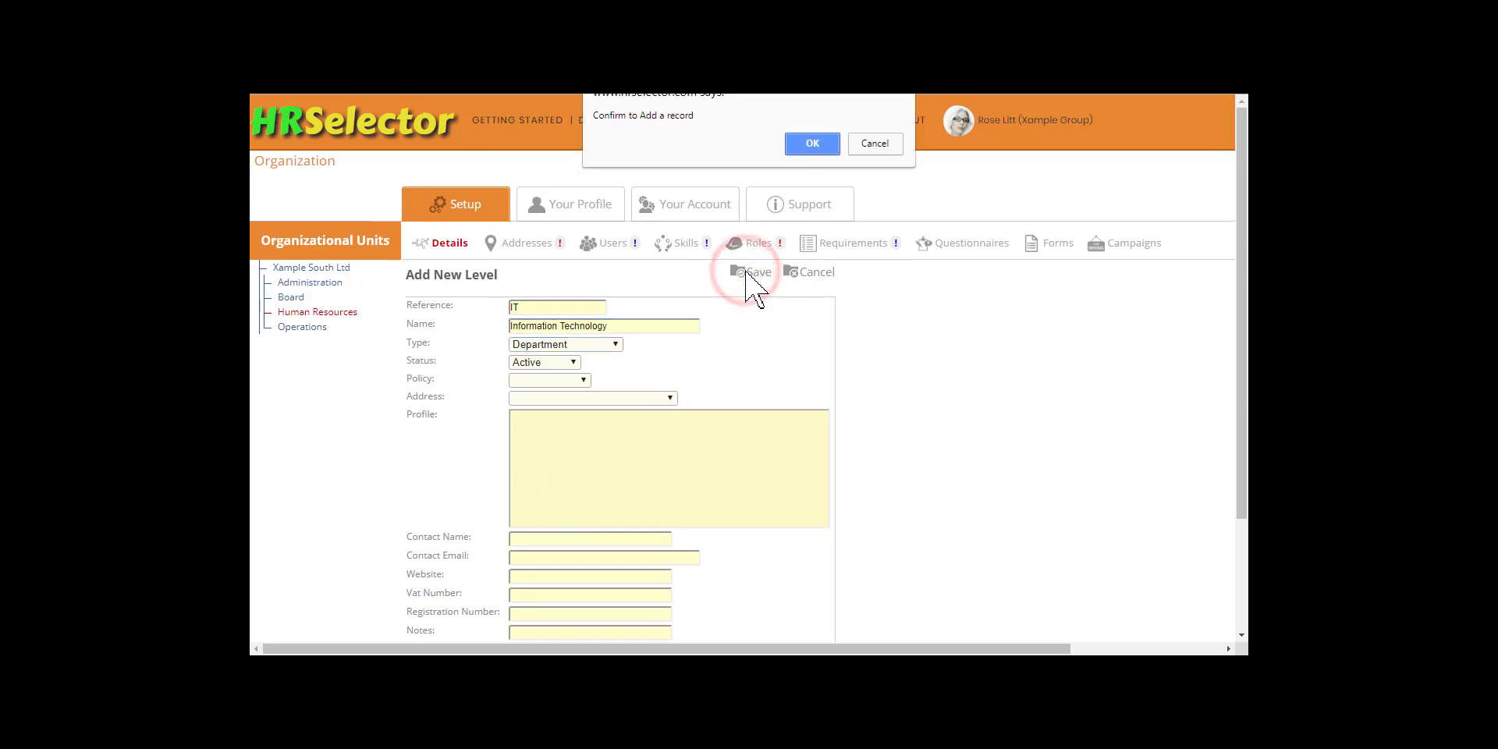
click(812, 144)
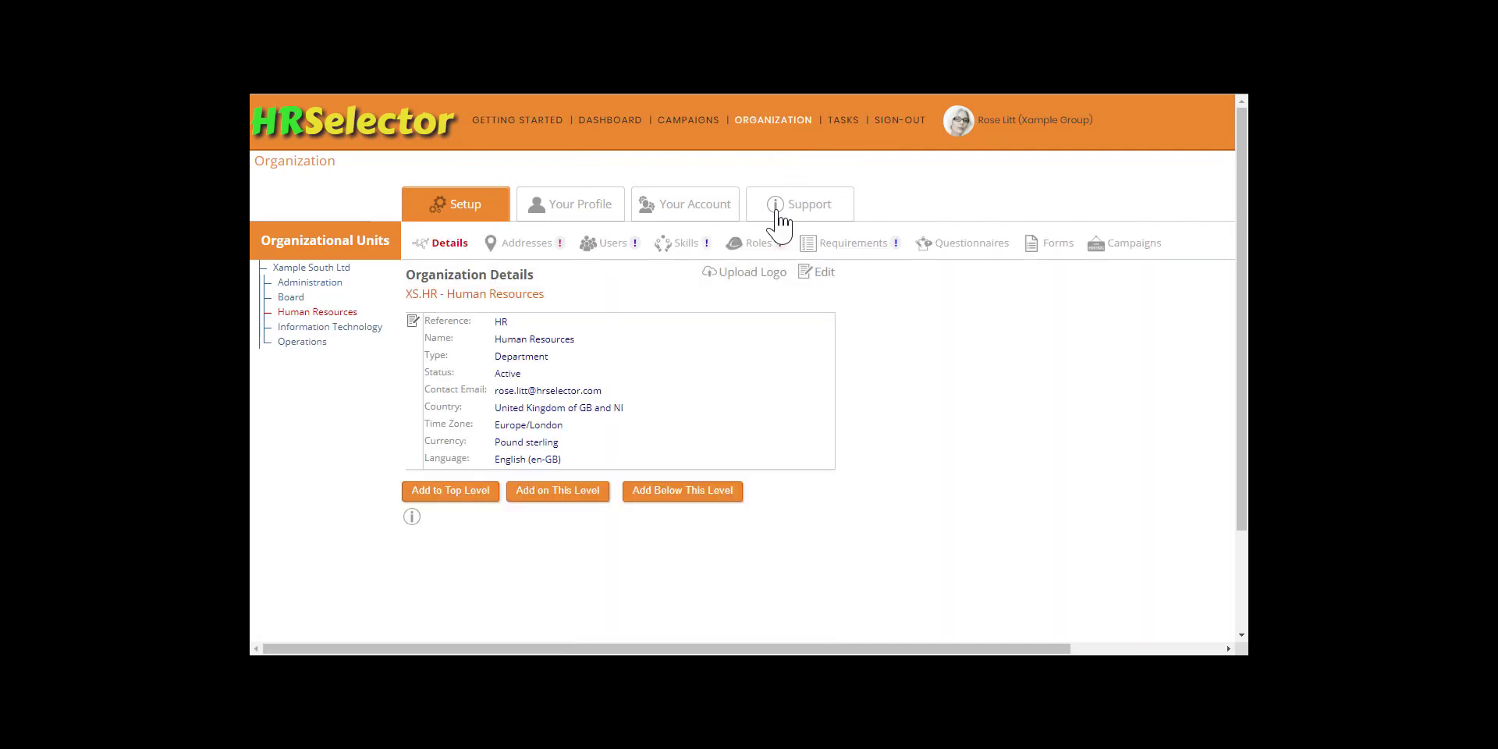
Step: Add a department named Finance with reference FIN on the same level as Human Resources
click(551, 492)
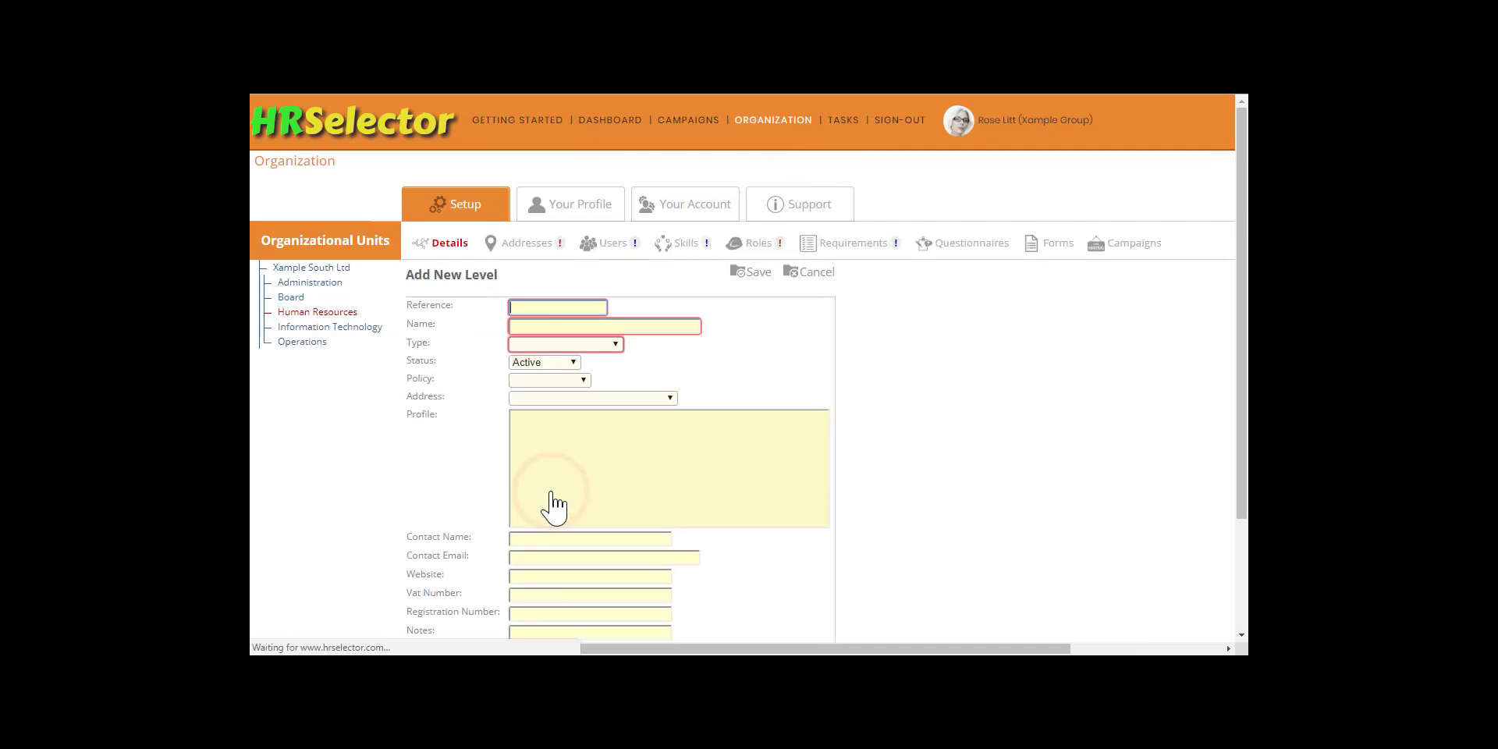
text(FIN)
key(Tab)
text(Finance)
key(Tab)
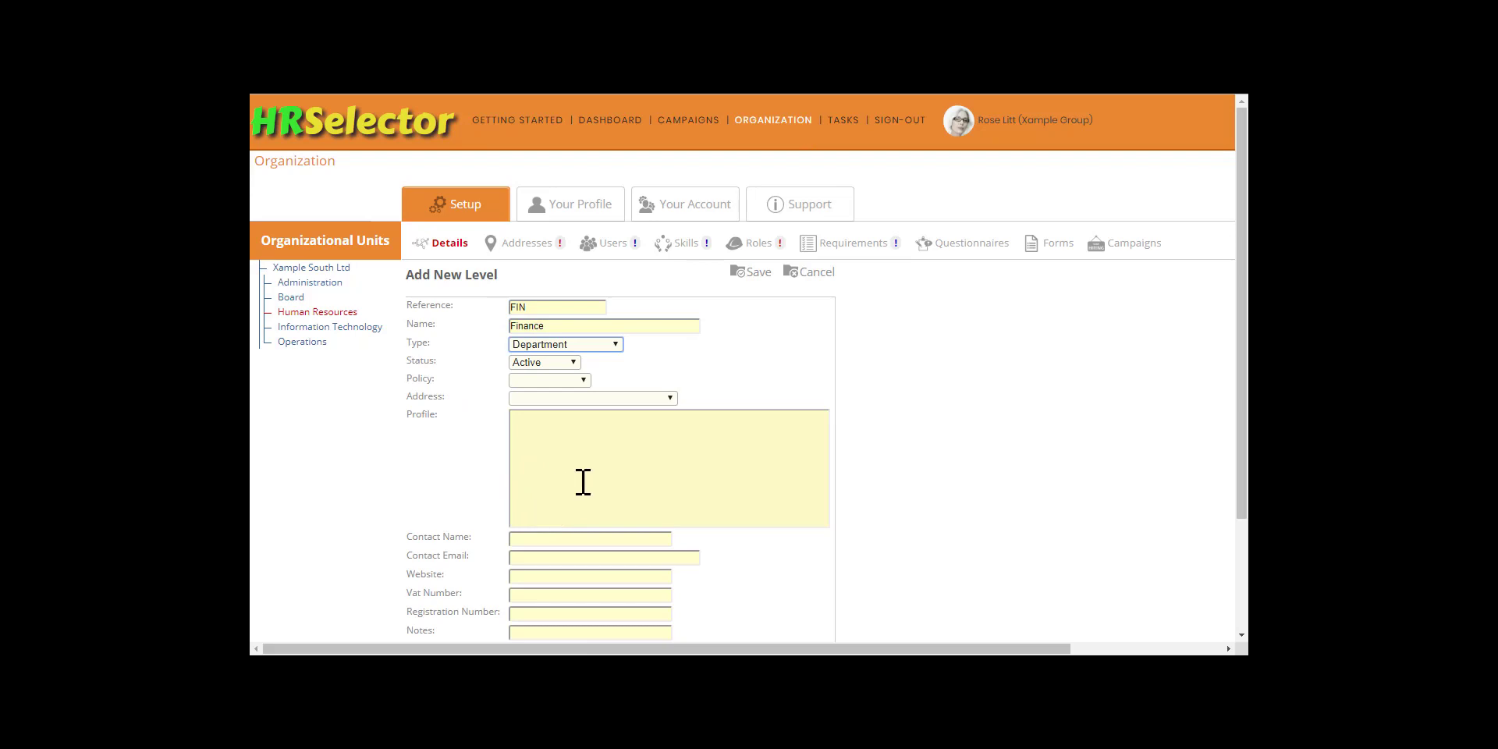
click(749, 273)
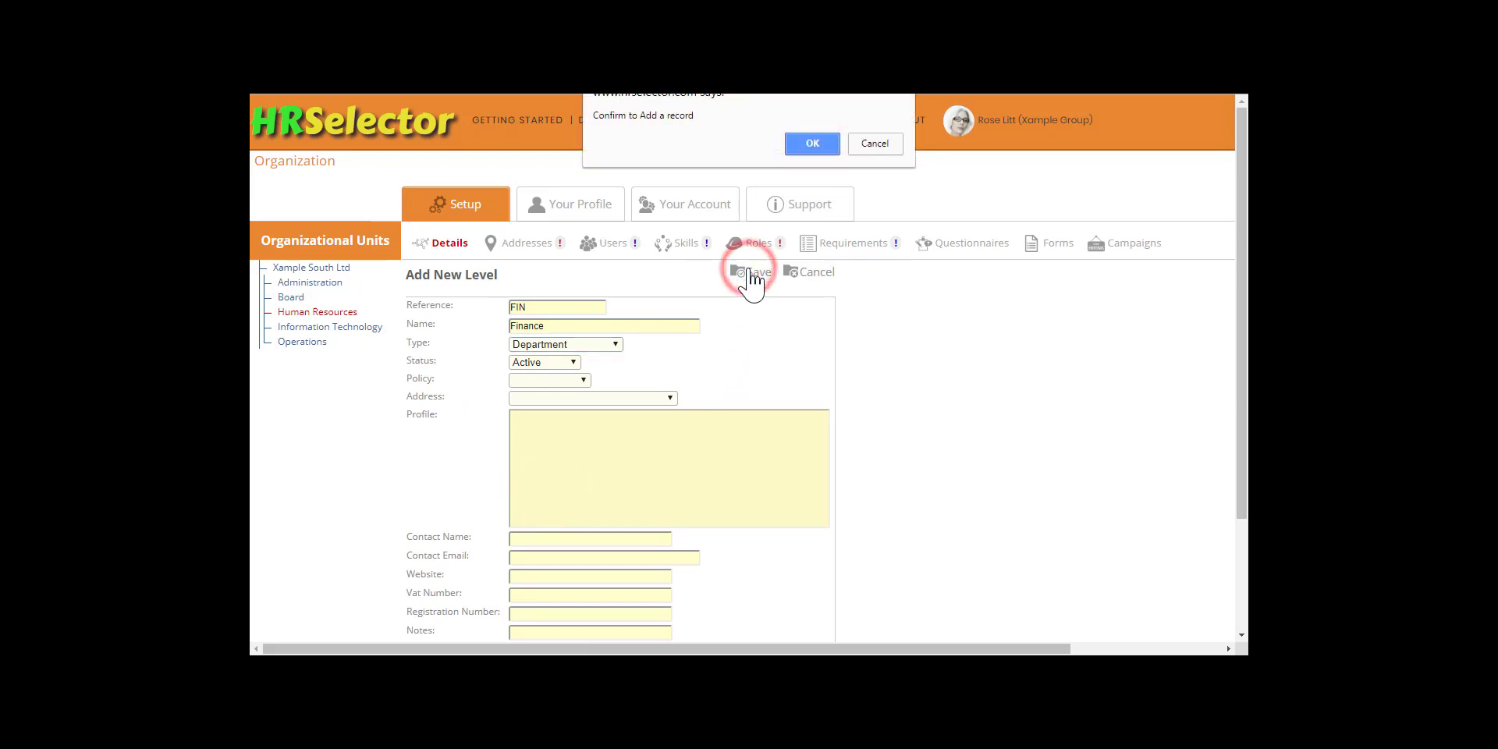
click(812, 144)
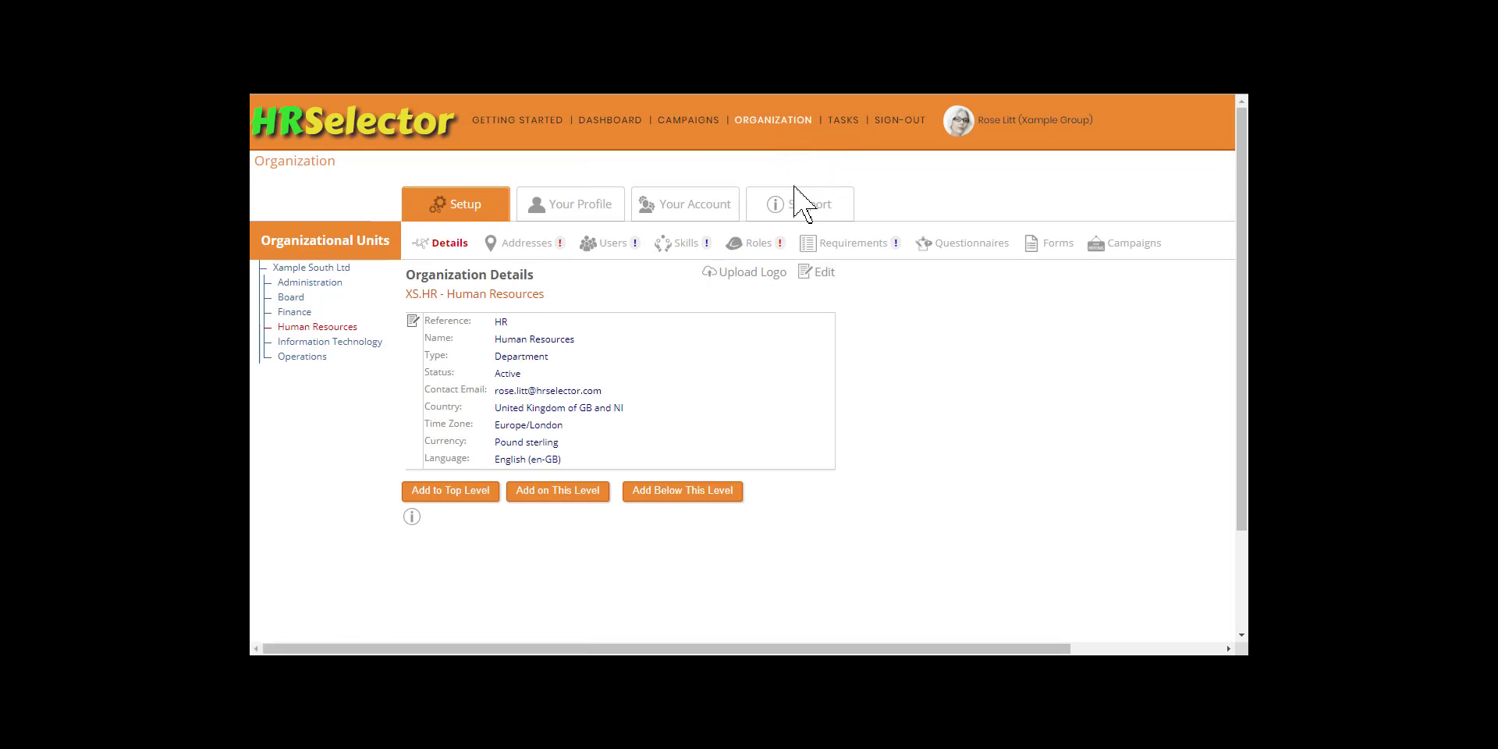
Step: Add a department named Marketing with reference MKT on the same level as Human Resources
click(553, 491)
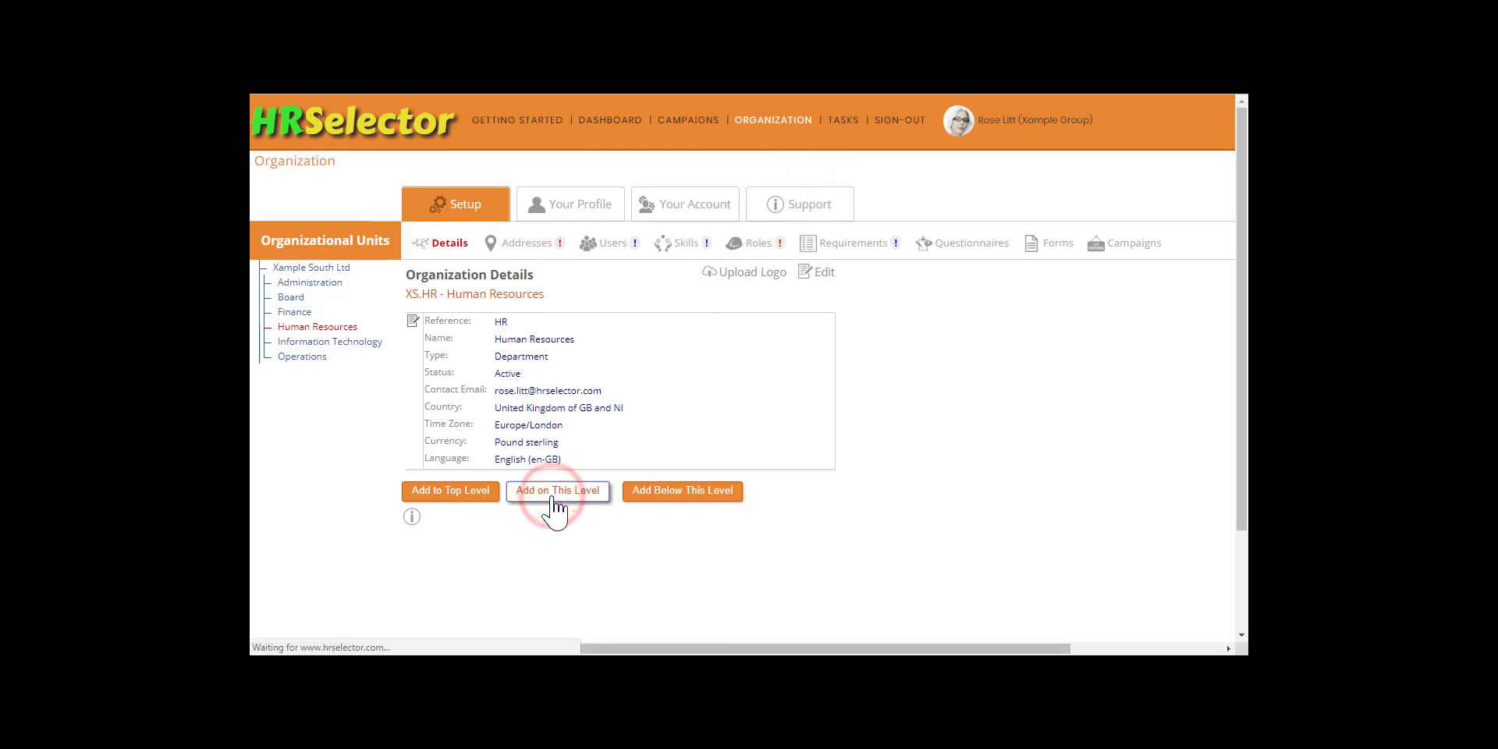
text(MKT)
key(Tab)
text(Marketing)
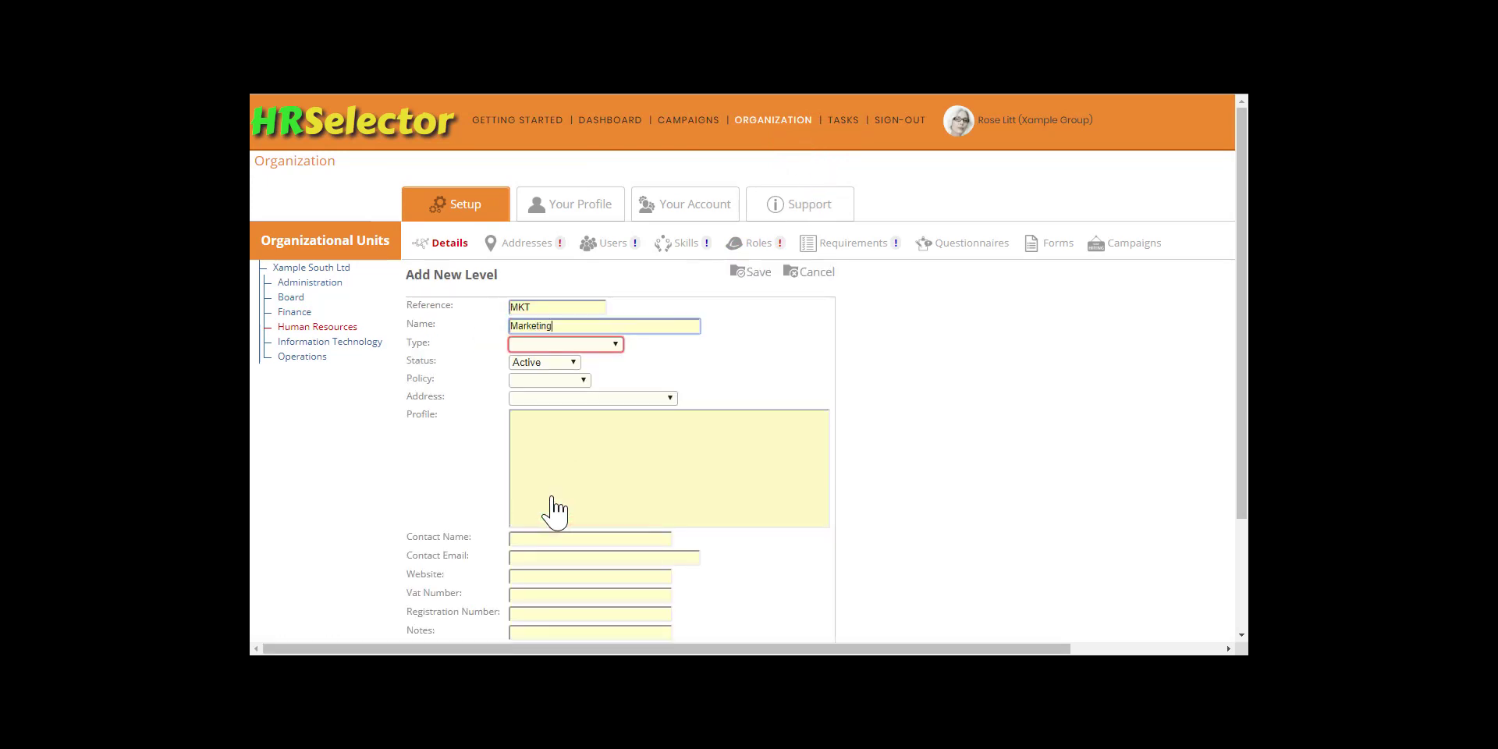
key(Tab)
text(Department)
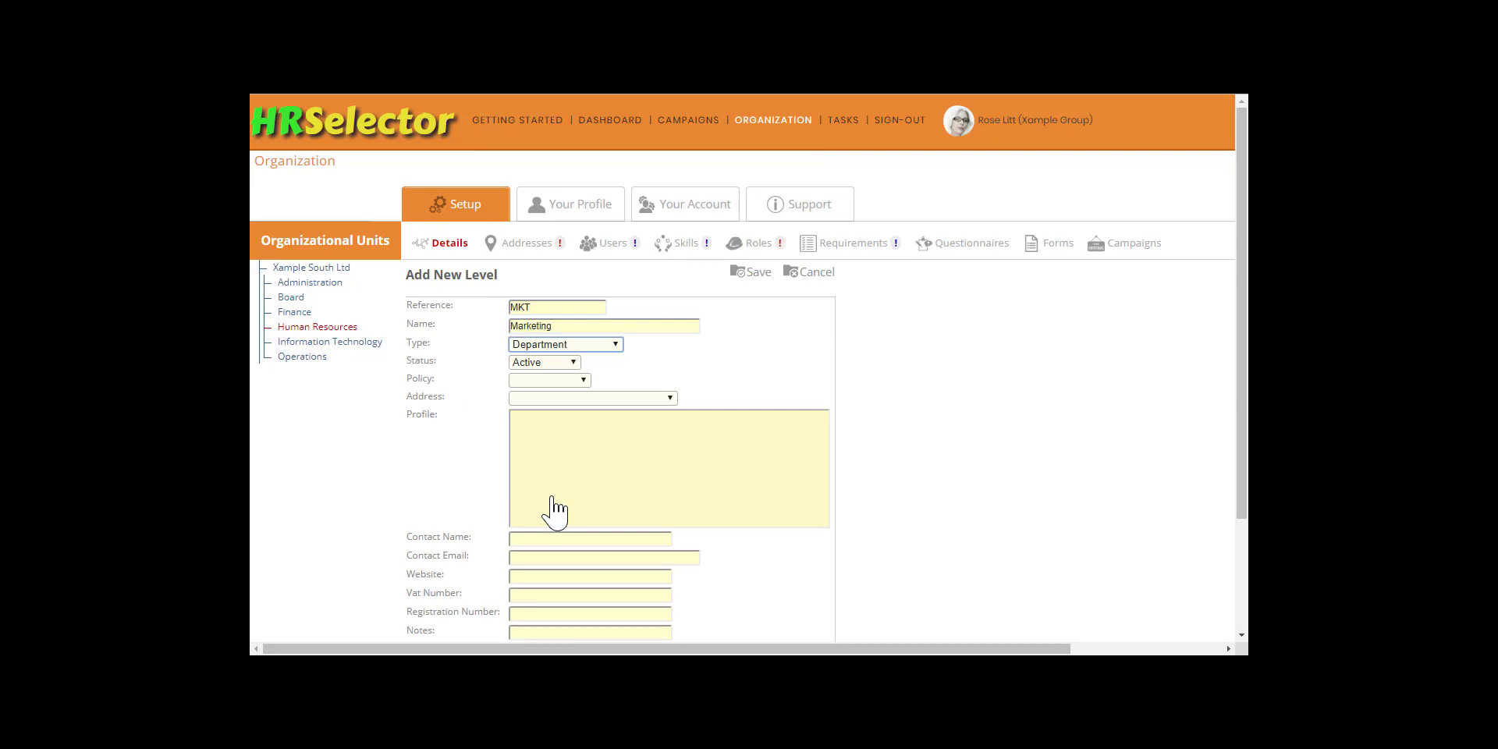
click(757, 271)
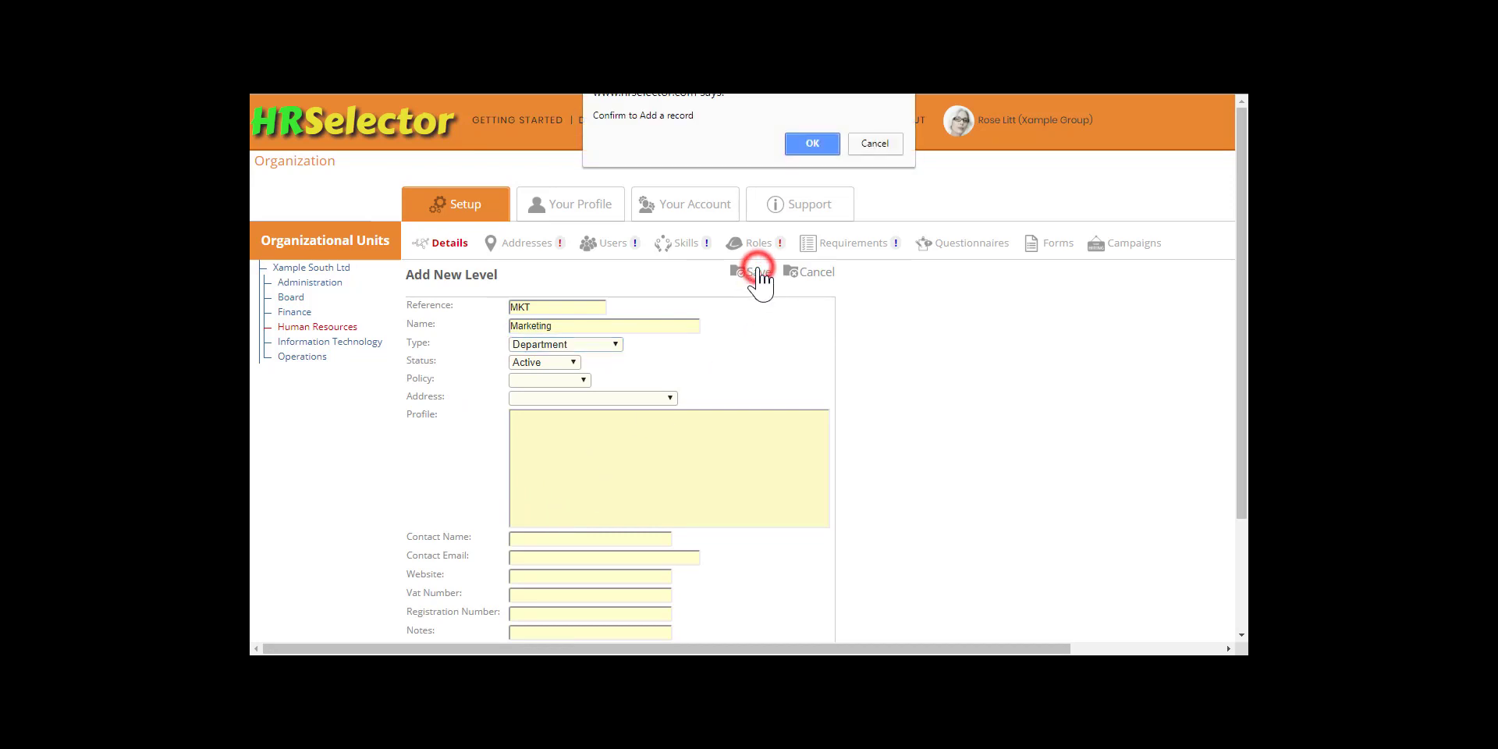
click(808, 145)
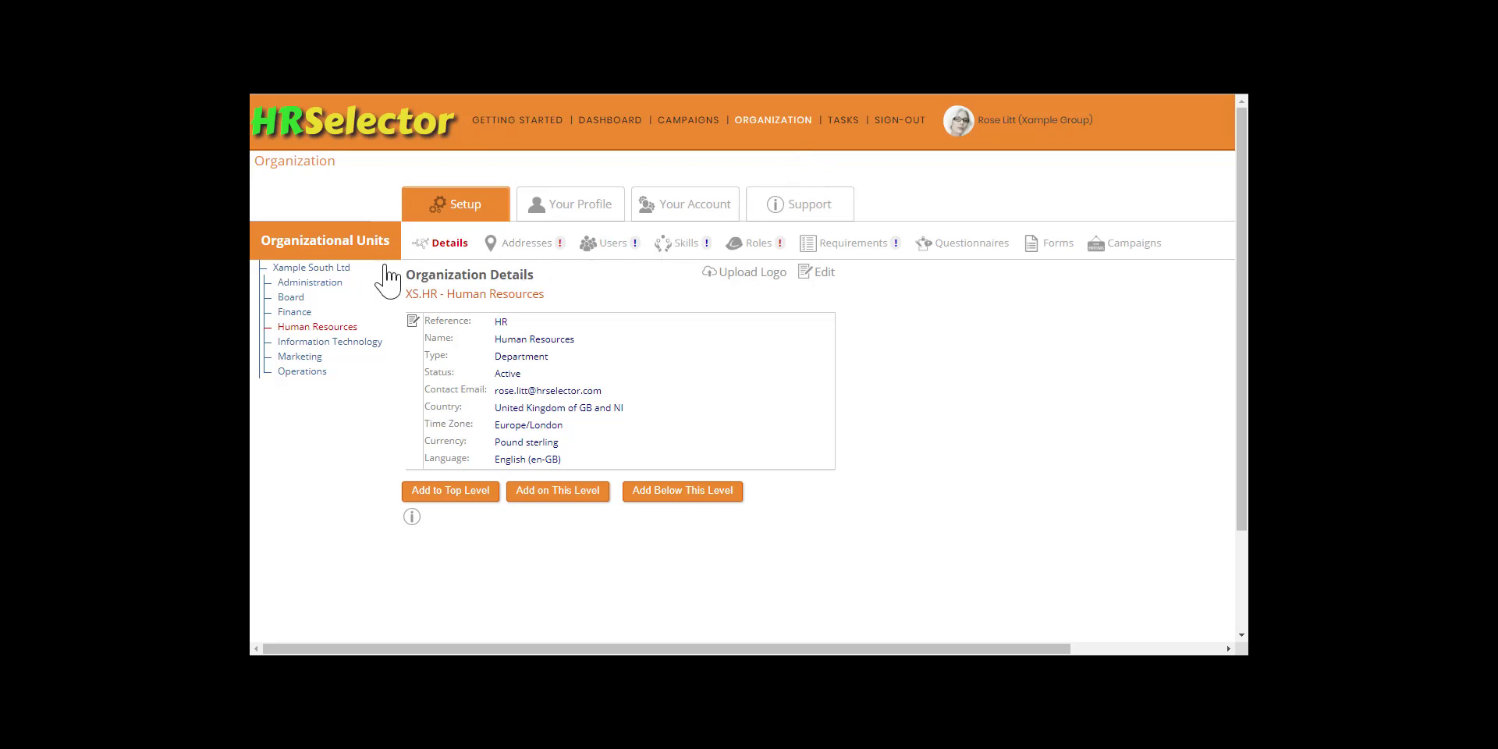
Step: Open the Administration department's details for editing and save the record
click(325, 284)
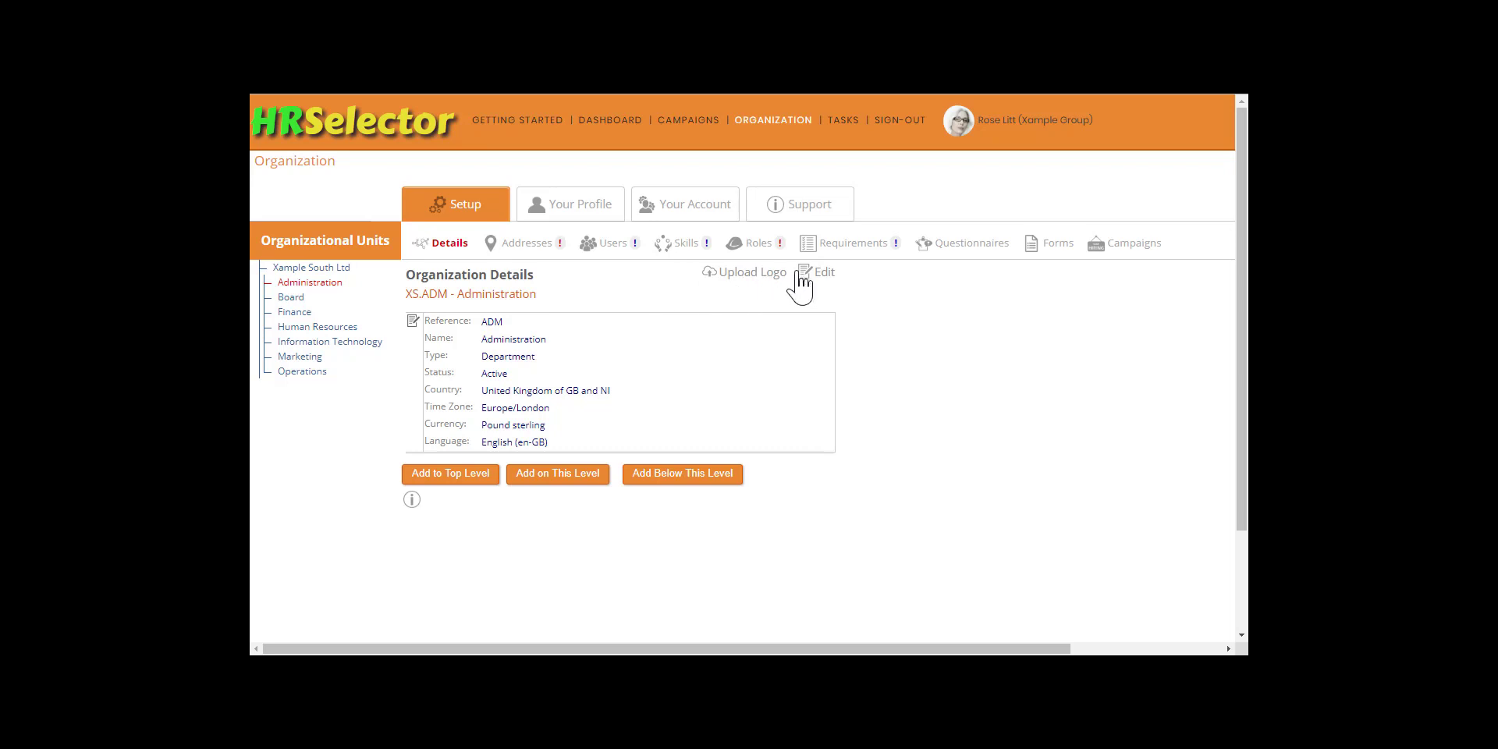
click(811, 273)
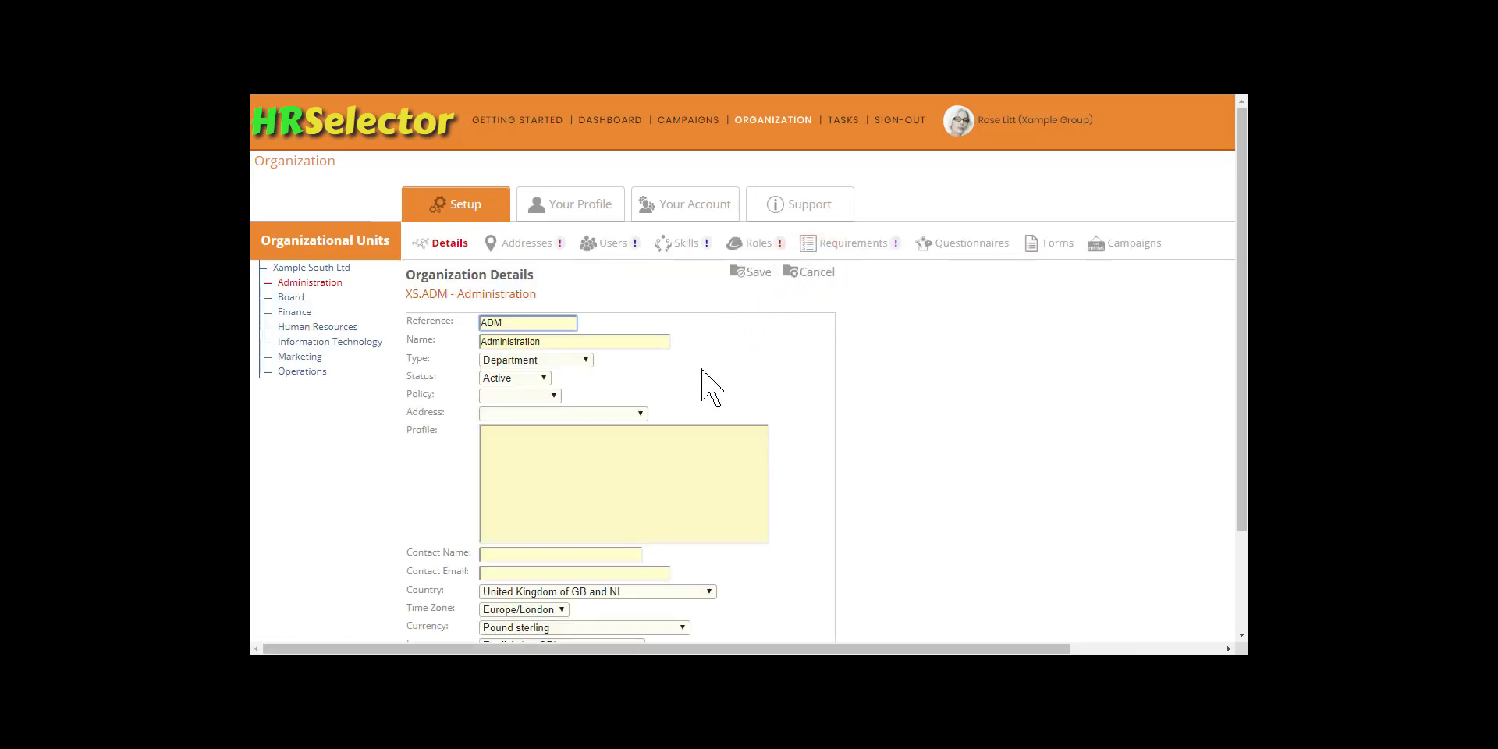
click(758, 273)
click(812, 145)
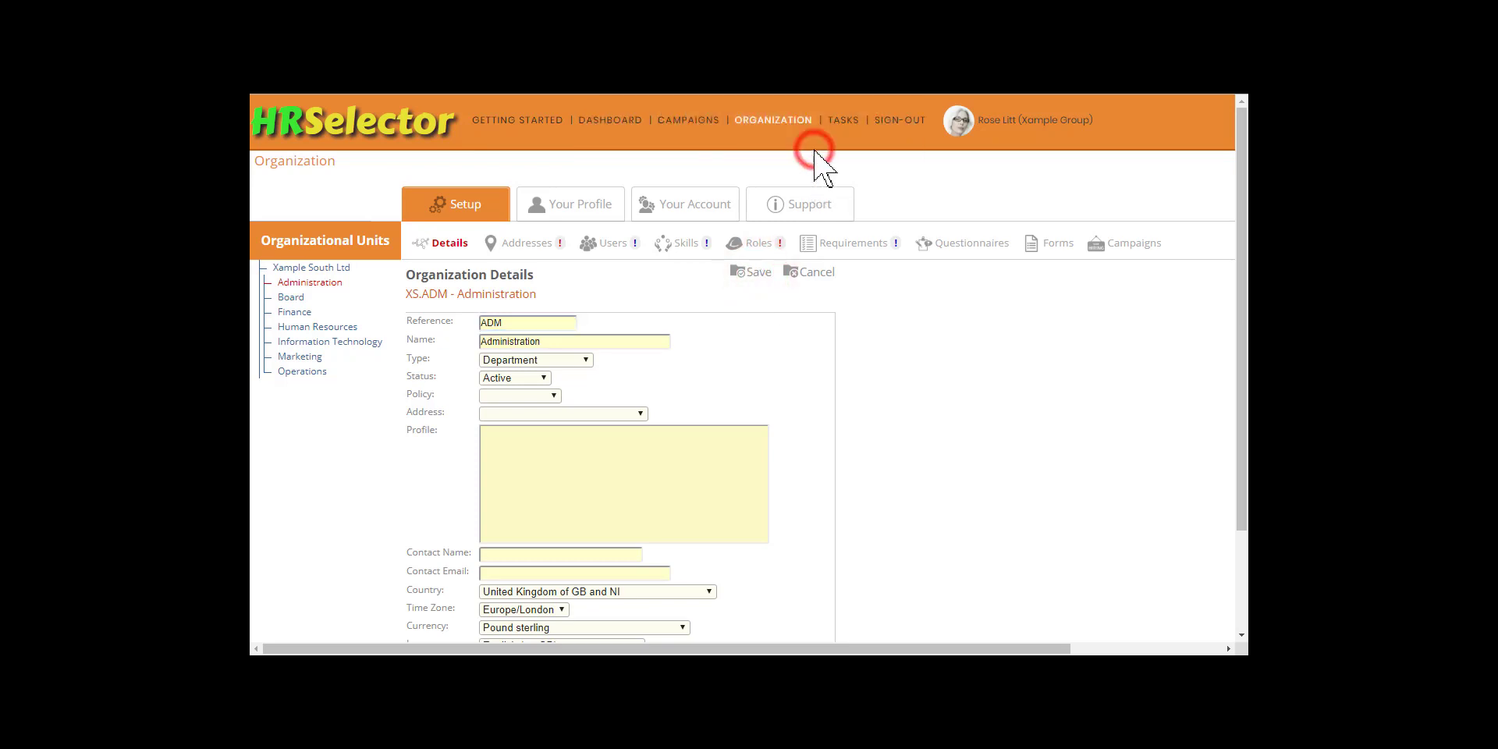